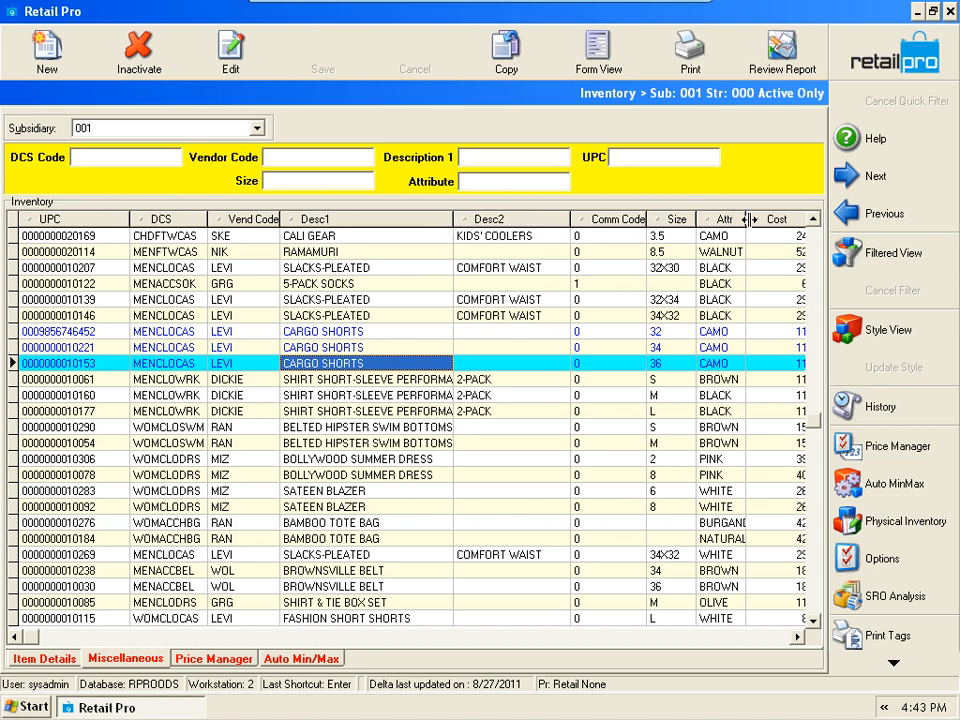
Sort the inventory list by the Desc1 column and confirm the sorting change.
{"action": "scroll", "coordinate": [570, 478], "scroll_direction": "right", "scroll_amount": 5}
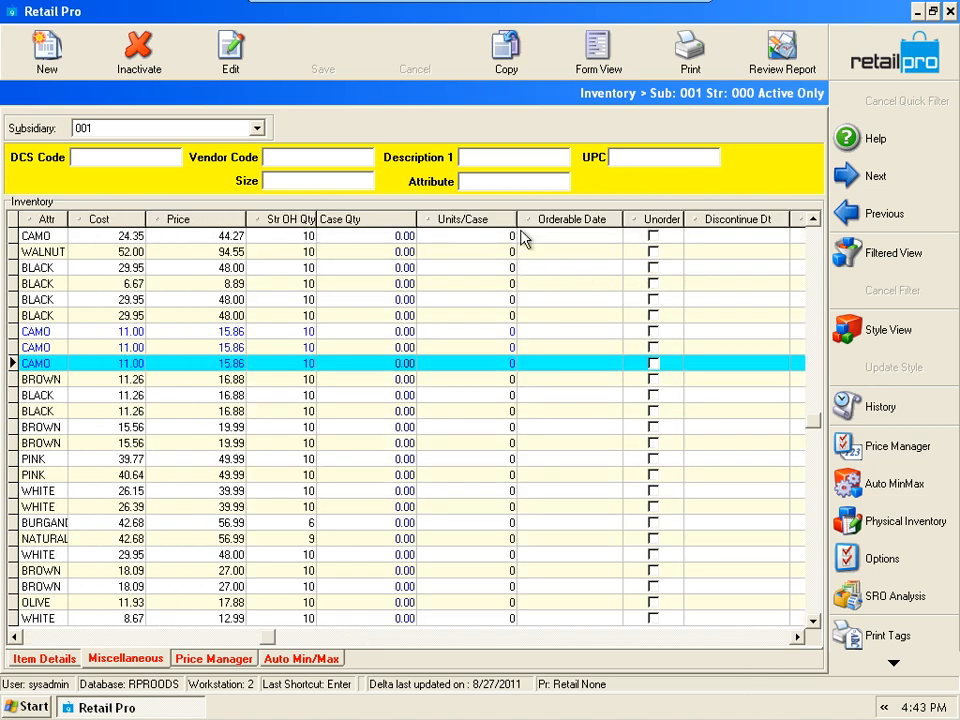
{"action": "left_click", "coordinate": [52, 637]}
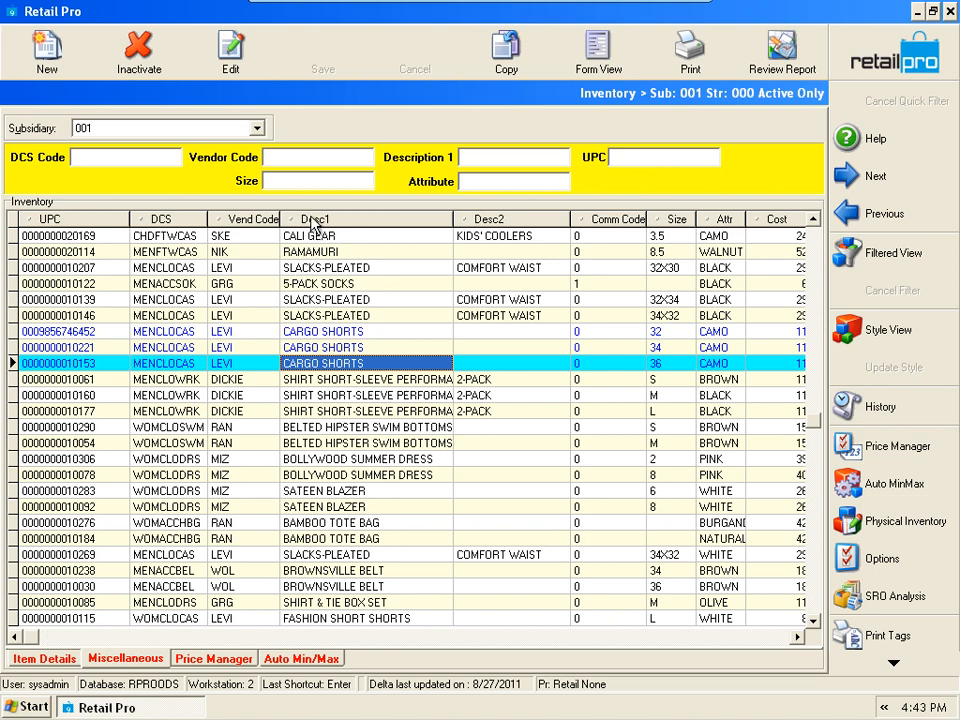
{"action": "left_click_drag", "start_coordinate": [312, 230], "coordinate": [312, 223]}
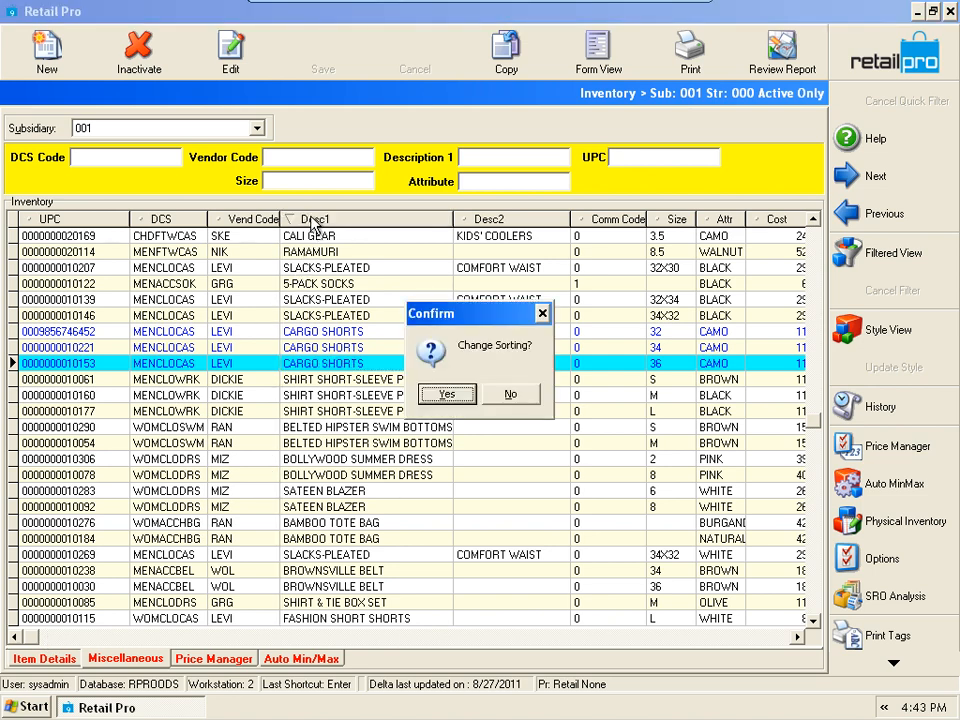
{"action": "left_click_drag", "start_coordinate": [452, 316], "coordinate": [449, 271]}
{"action": "left_click", "coordinate": [447, 350]}
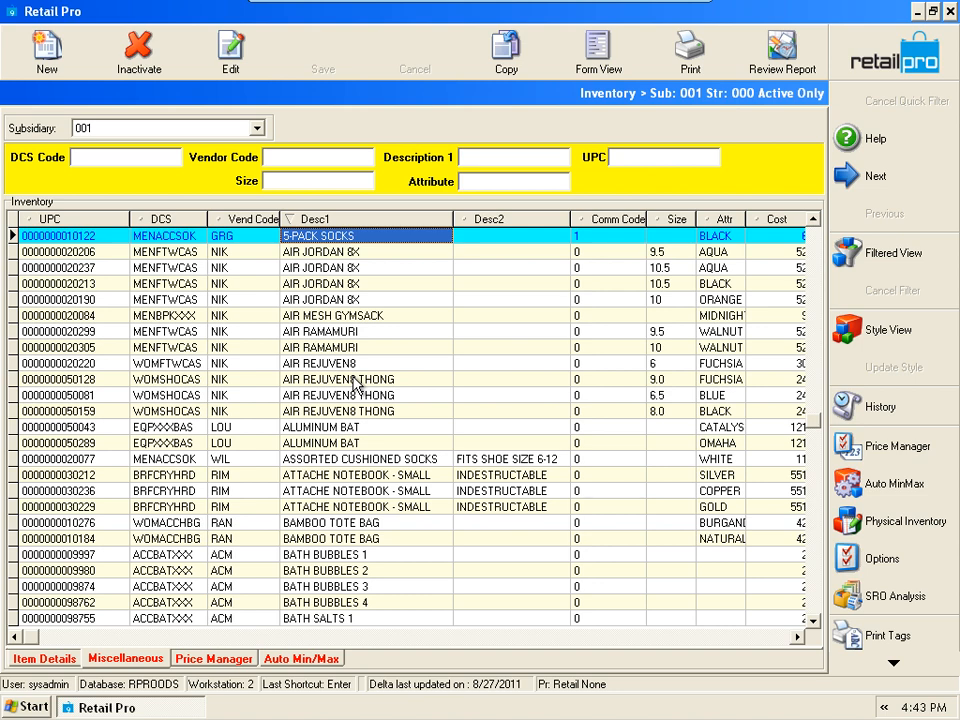
Examine the order of the items in the inventory list sorted by Desc1, from the first rows downward and back.
{"action": "left_click", "coordinate": [289, 251]}
{"action": "left_click", "coordinate": [292, 237]}
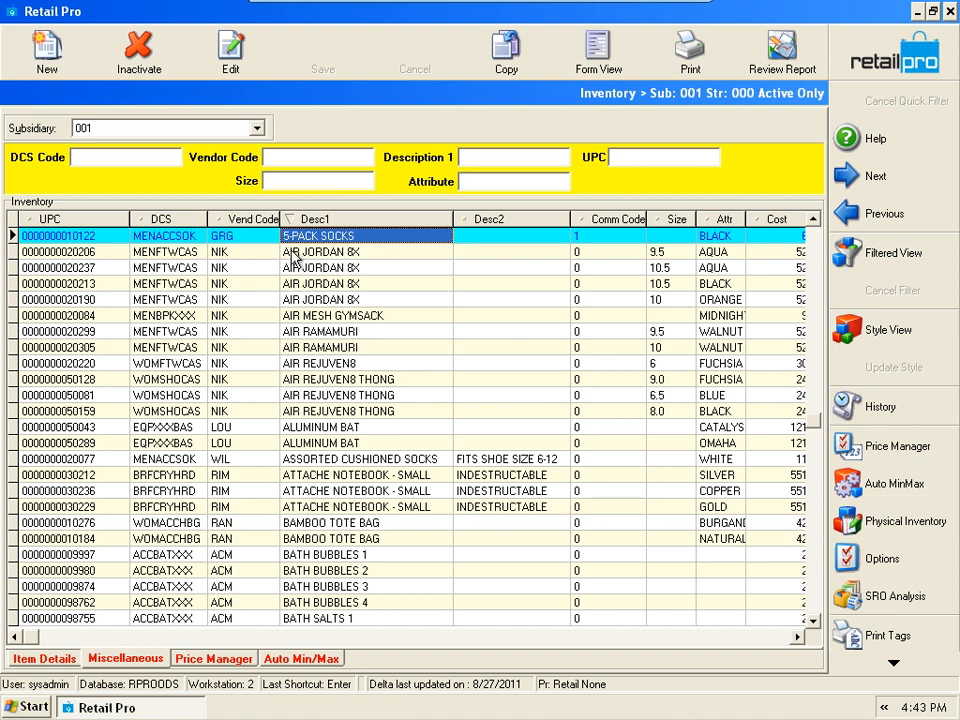
{"action": "left_click", "coordinate": [291, 256]}
{"action": "left_click", "coordinate": [297, 347]}
{"action": "left_click", "coordinate": [301, 472]}
{"action": "left_click", "coordinate": [319, 566]}
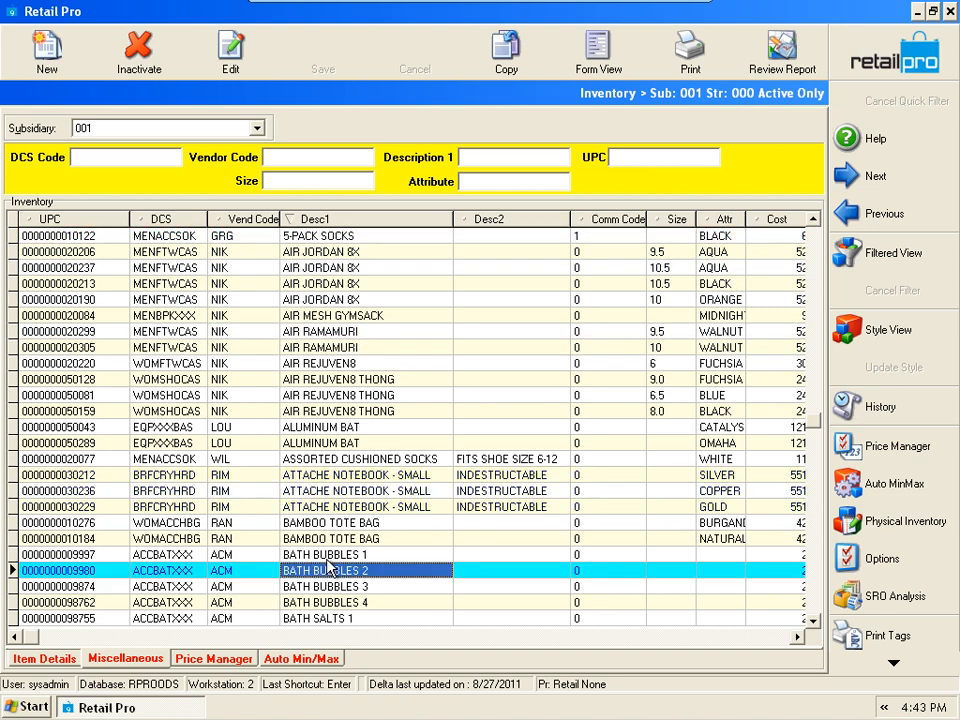
{"action": "scroll", "coordinate": [329, 569], "scroll_direction": "down", "scroll_amount": 7}
{"action": "scroll", "coordinate": [329, 569], "scroll_direction": "down", "scroll_amount": 12}
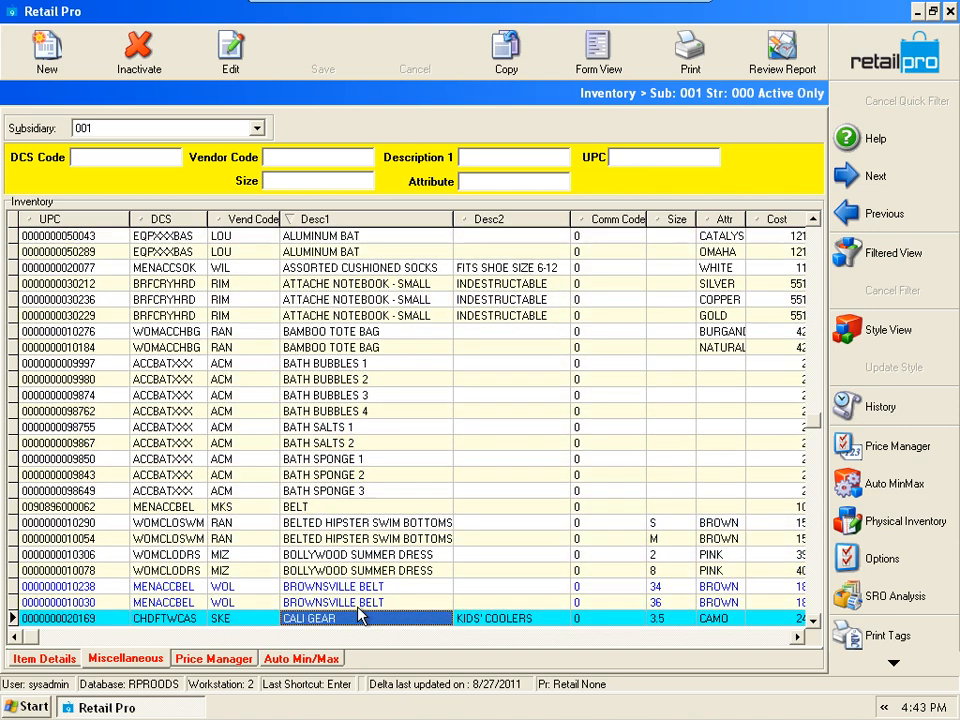
{"action": "scroll", "coordinate": [341, 617], "scroll_direction": "down", "scroll_amount": 1}
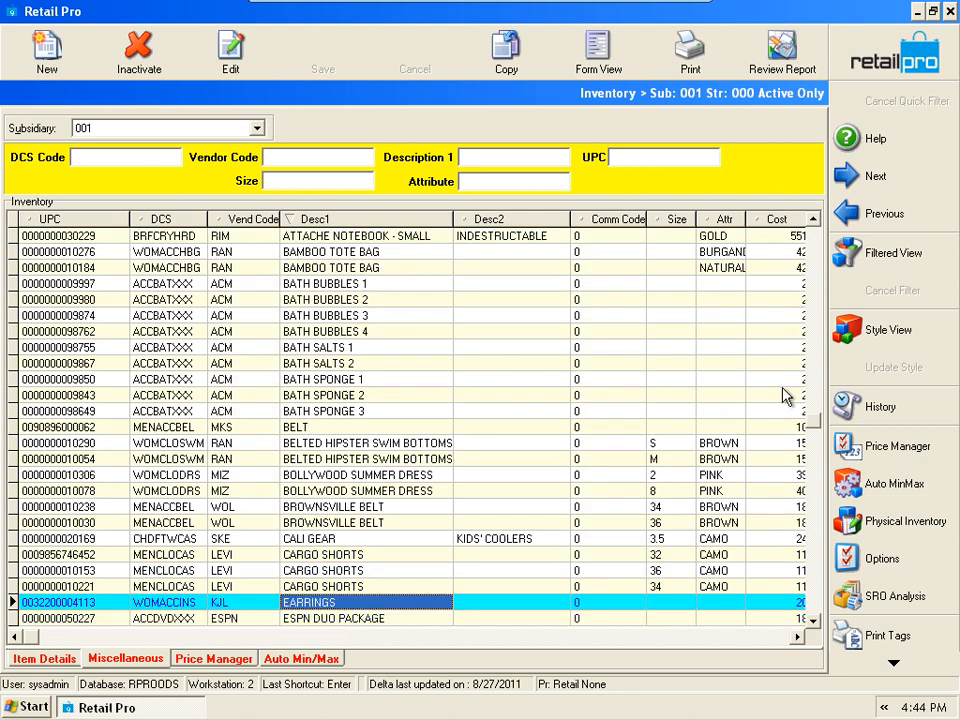
{"action": "left_click_drag", "start_coordinate": [809, 222], "coordinate": [738, 220]}
{"action": "left_click", "coordinate": [328, 265]}
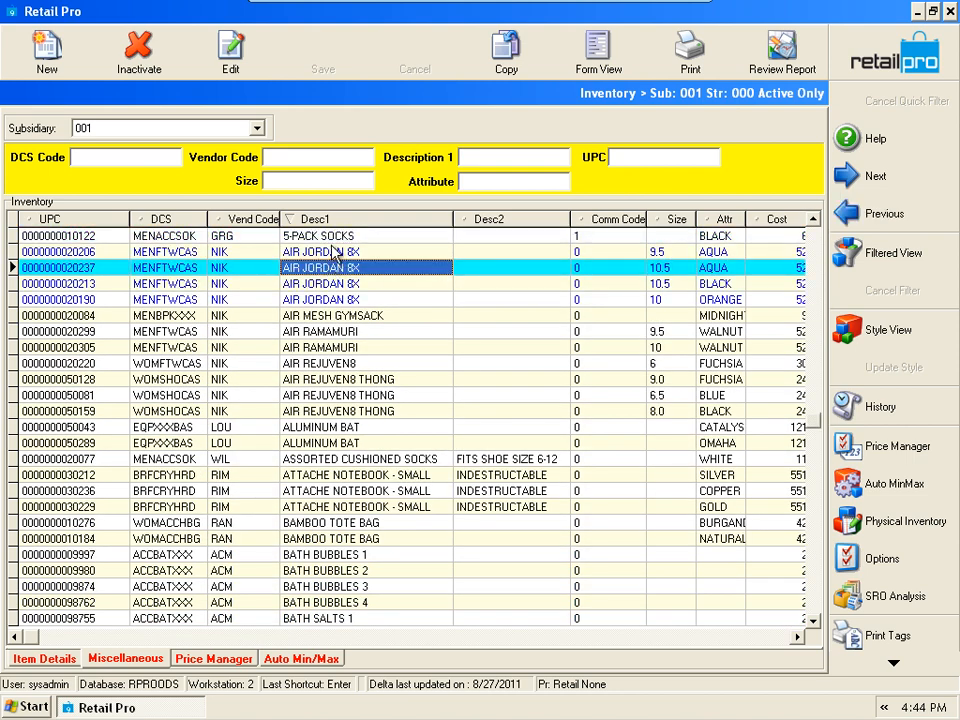
{"action": "left_click", "coordinate": [332, 248]}
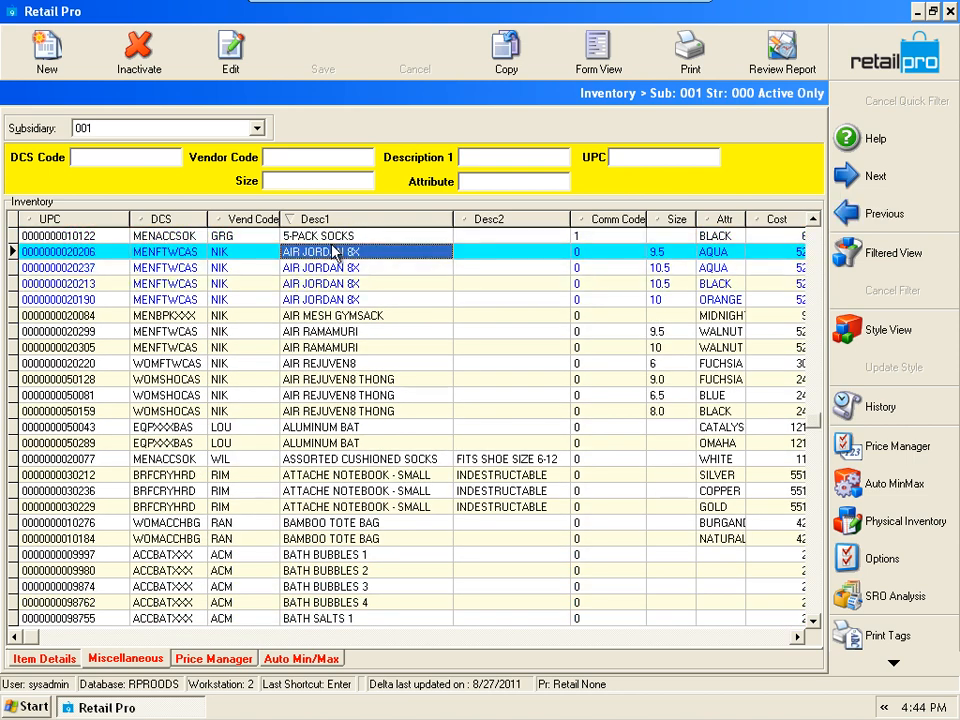
Sort the inventory list by vendor code and confirm the sorting change.
{"action": "left_click", "coordinate": [237, 222]}
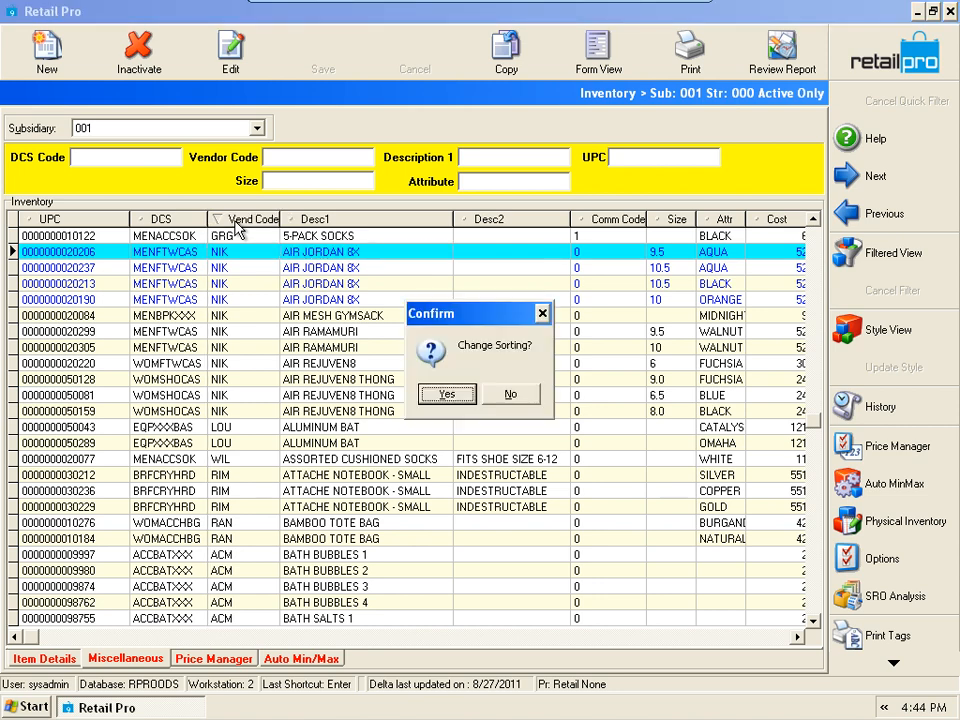
{"action": "left_click", "coordinate": [446, 394]}
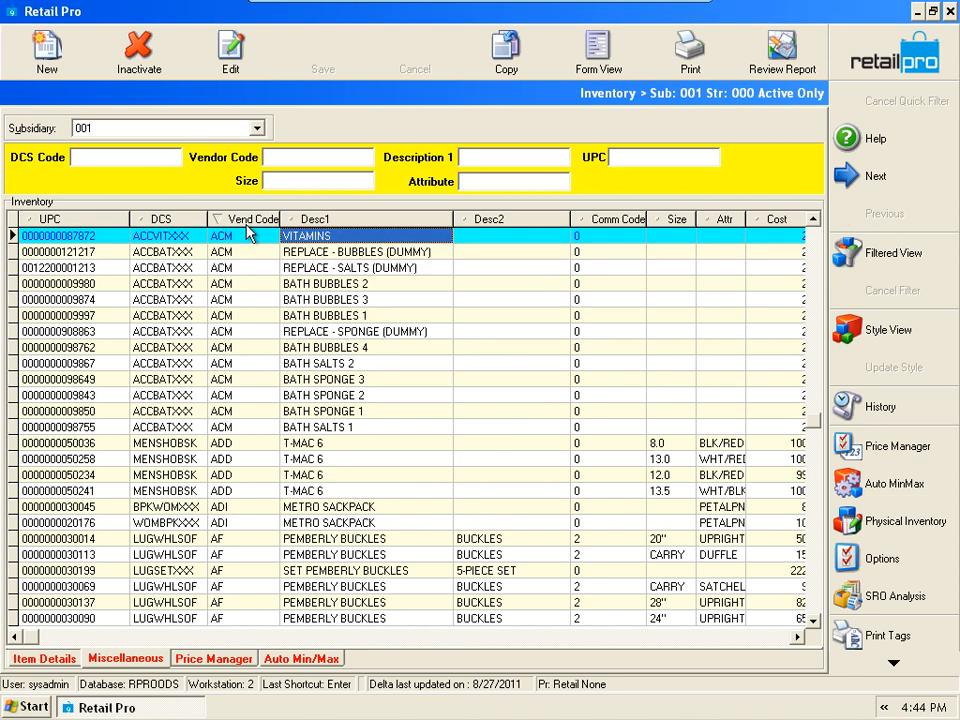
Examine how the items are grouped by vendor code throughout the inventory list and return to the first record.
{"action": "left_click", "coordinate": [262, 410]}
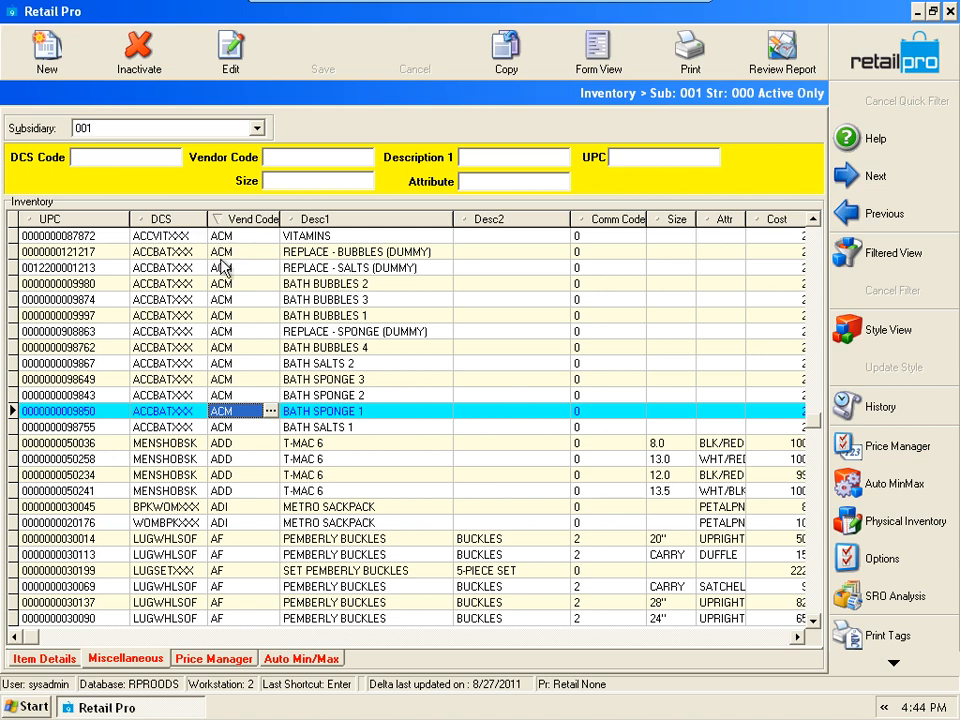
{"action": "left_click", "coordinate": [226, 522]}
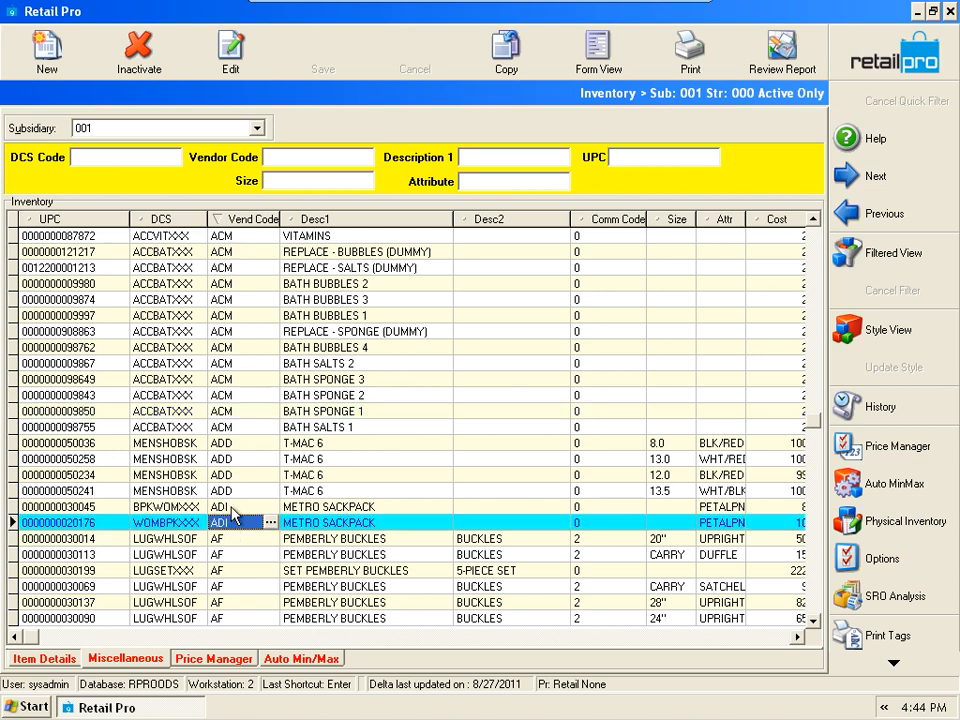
{"action": "left_click", "coordinate": [232, 411]}
{"action": "left_click", "coordinate": [234, 490]}
{"action": "left_click", "coordinate": [236, 556]}
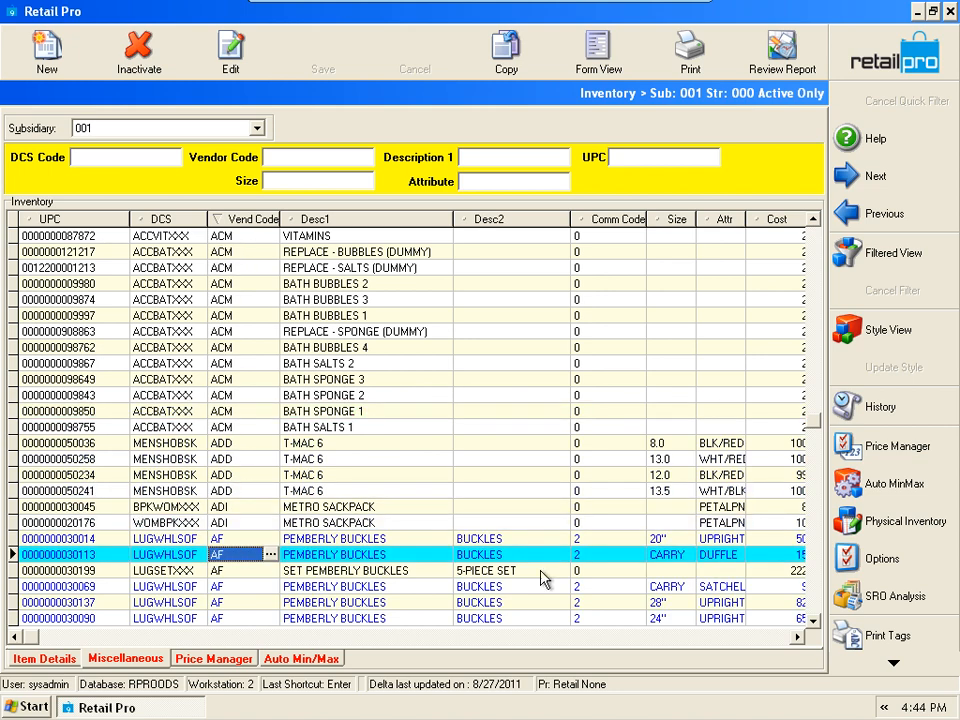
{"action": "left_click", "coordinate": [812, 600]}
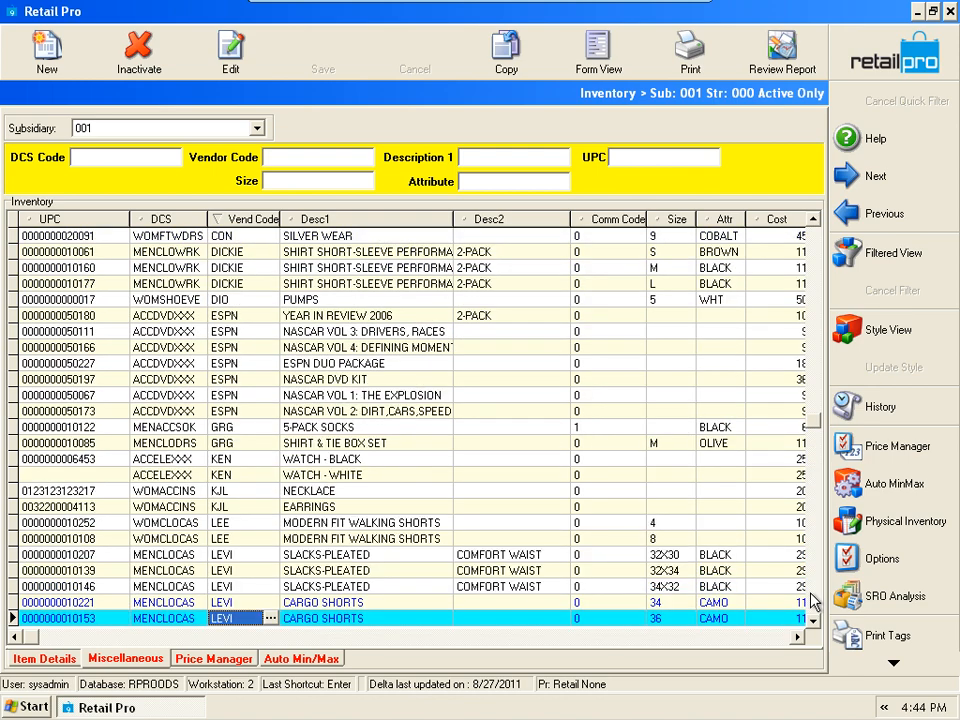
{"action": "left_click", "coordinate": [812, 600]}
{"action": "left_click", "coordinate": [812, 600]}
{"action": "left_click", "coordinate": [812, 600]}
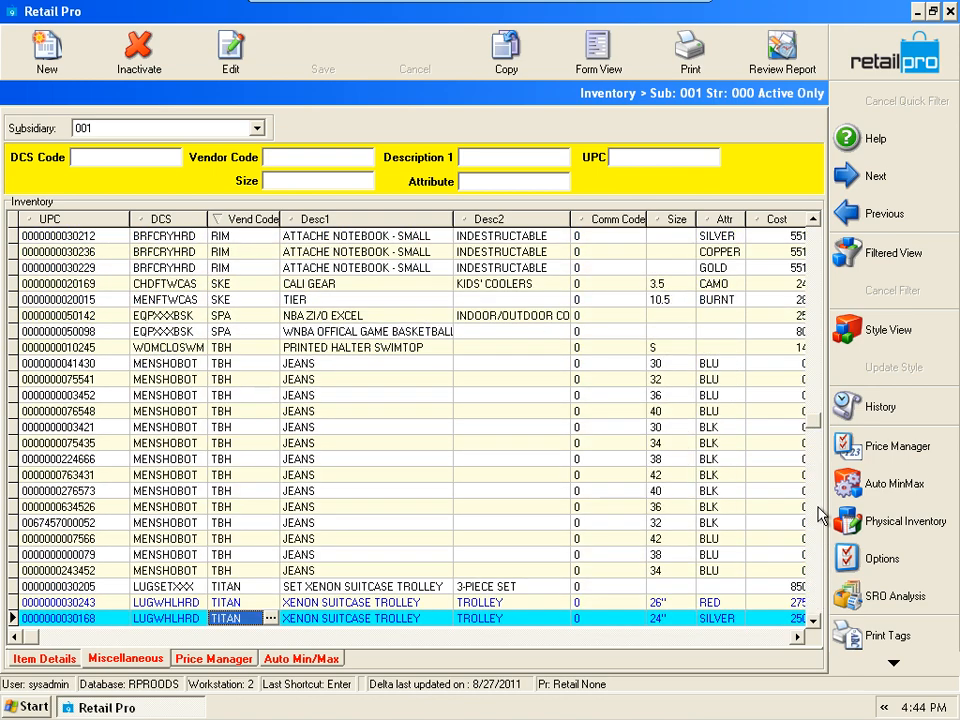
{"action": "left_click_drag", "start_coordinate": [815, 419], "coordinate": [797, 230]}
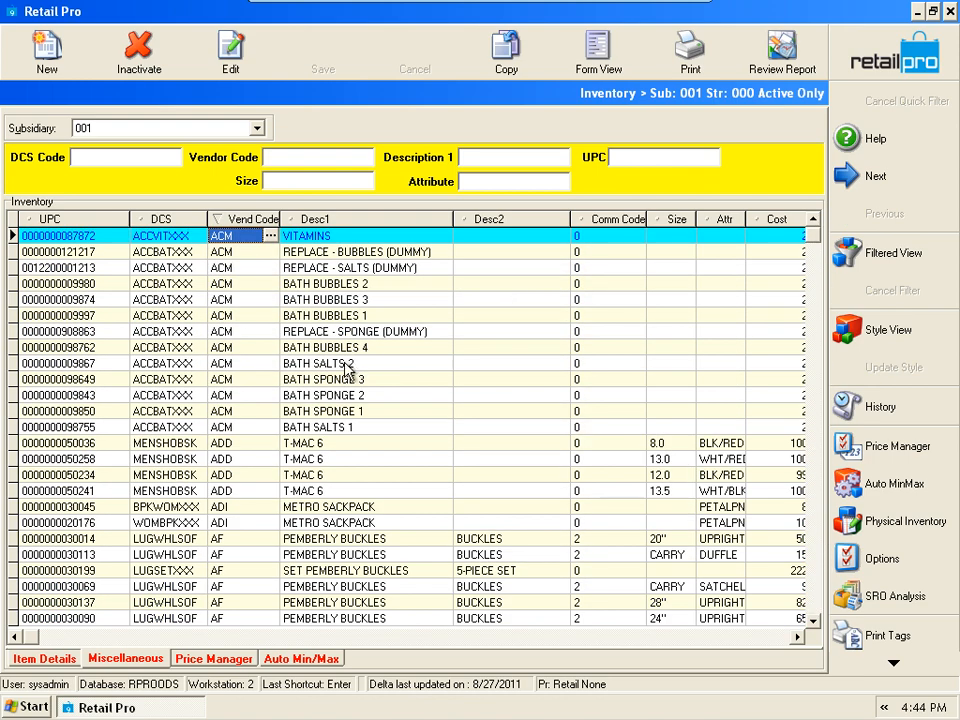
Request sorting the inventory list by Desc1, but decline the sorting change.
{"action": "left_click", "coordinate": [321, 368]}
{"action": "left_click", "coordinate": [323, 221]}
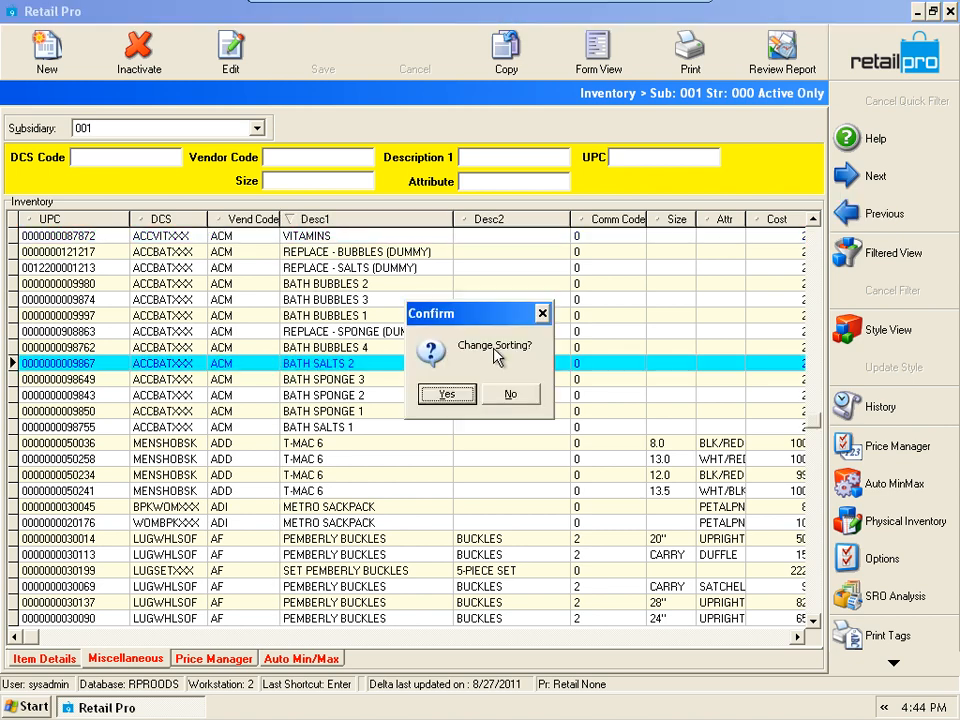
{"action": "left_click_drag", "start_coordinate": [486, 318], "coordinate": [452, 306]}
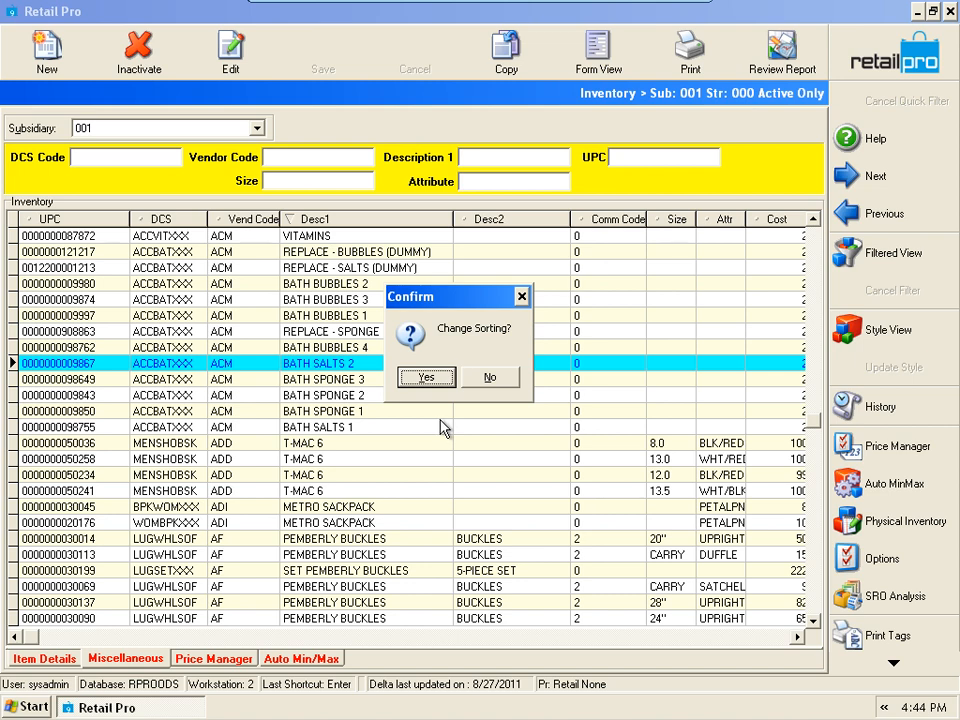
{"action": "left_click_drag", "start_coordinate": [437, 298], "coordinate": [431, 304]}
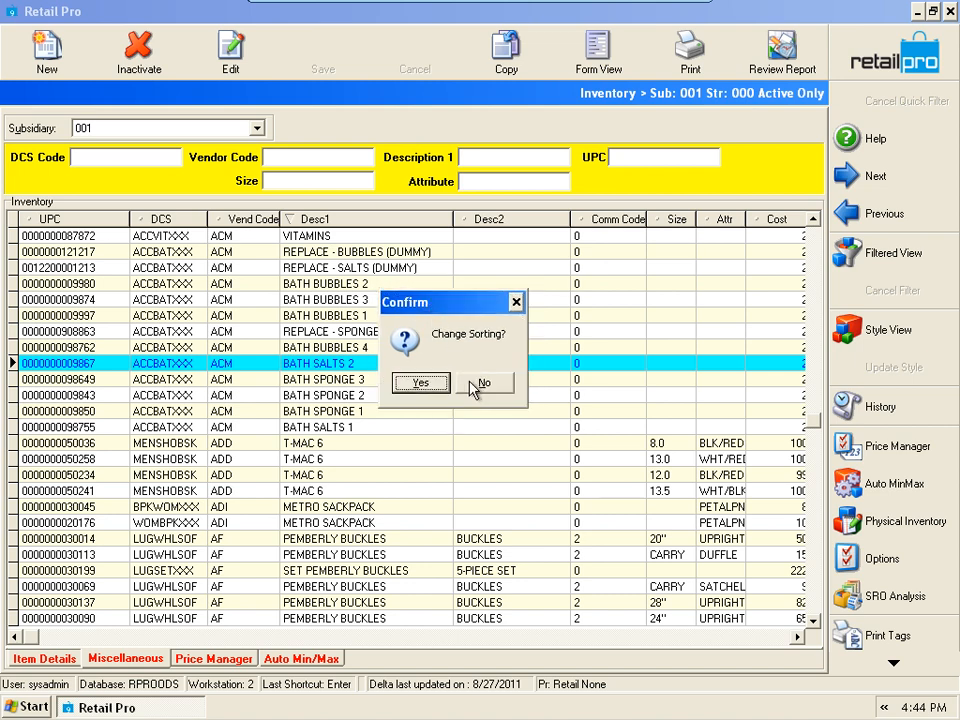
{"action": "left_click", "coordinate": [483, 385]}
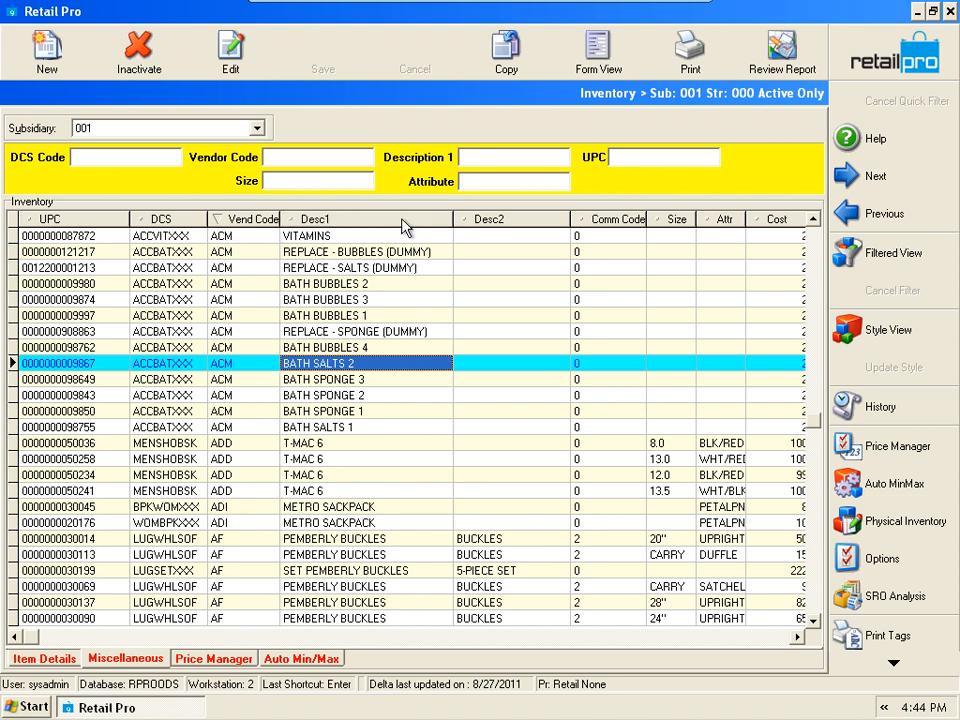
Request sorting the inventory list by Desc2, but decline the sorting change.
{"action": "left_click", "coordinate": [508, 224]}
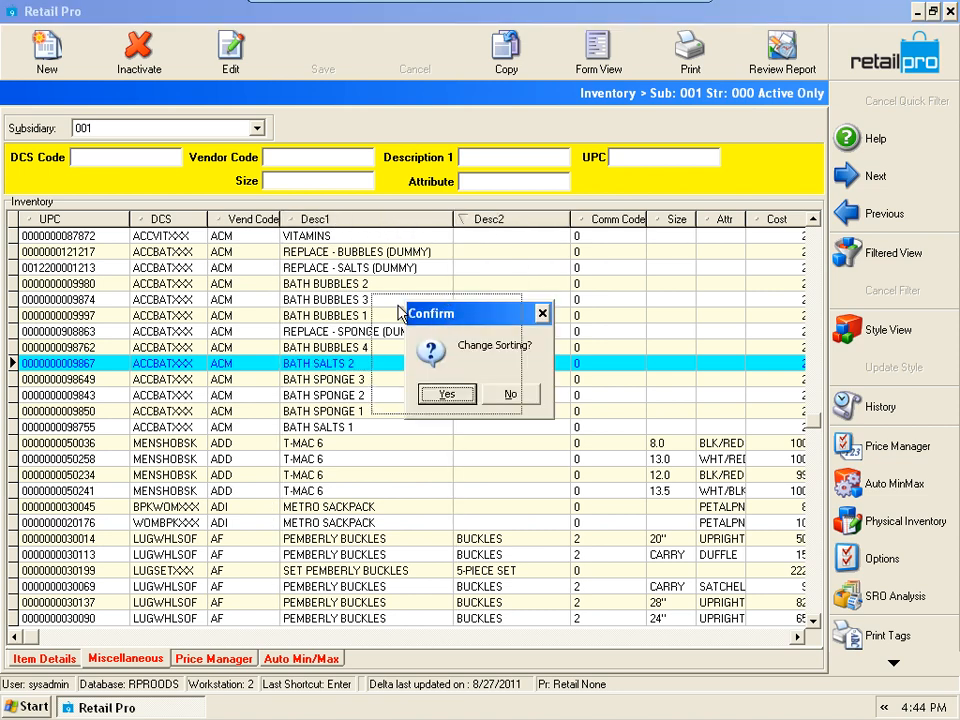
{"action": "left_click_drag", "start_coordinate": [448, 300], "coordinate": [371, 284]}
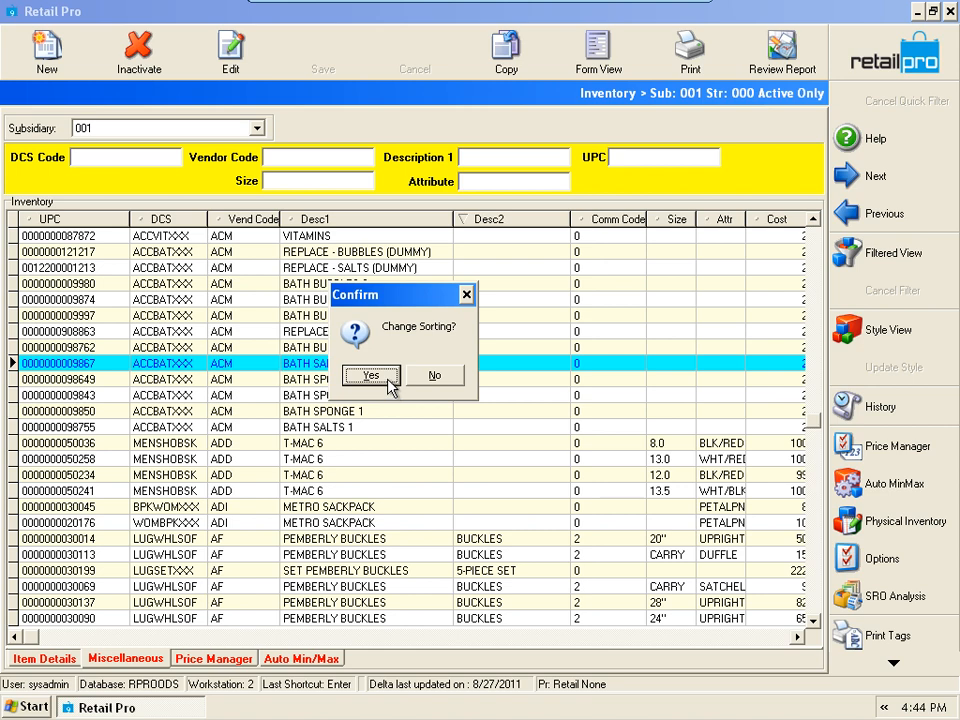
{"action": "left_click", "coordinate": [455, 376]}
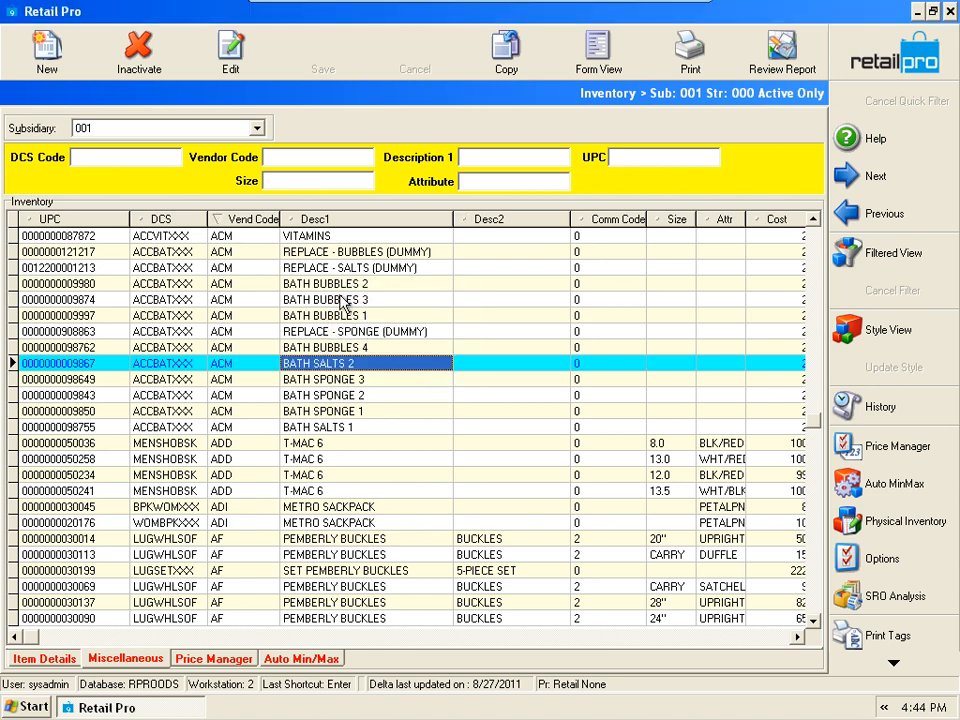
Request sorting by Desc1 several times, declining the sorting change each time.
{"action": "left_click", "coordinate": [327, 224]}
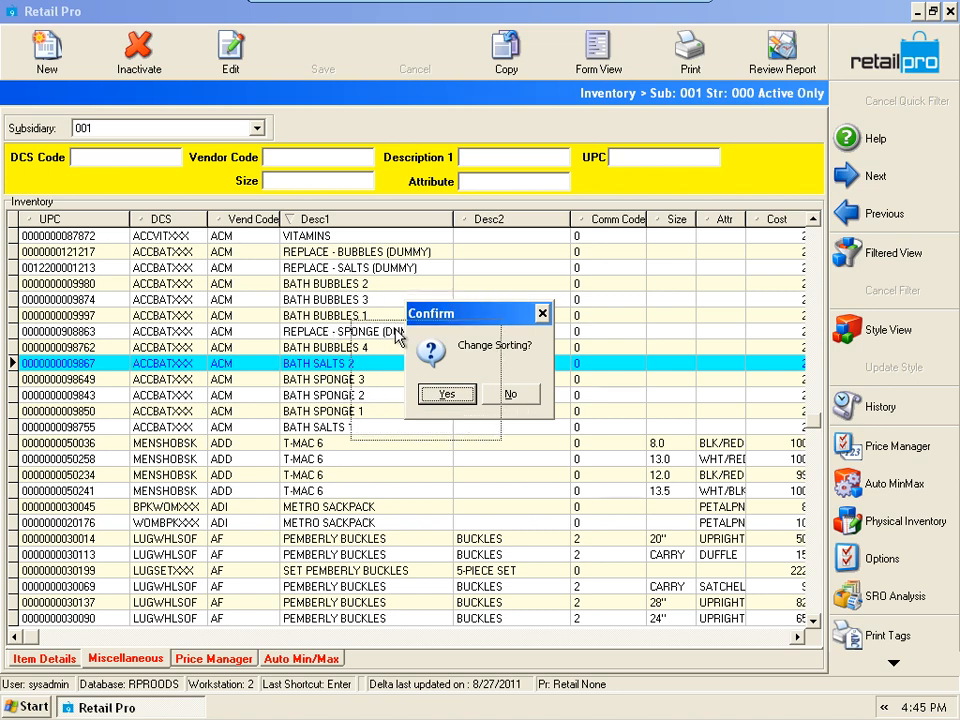
{"action": "left_click_drag", "start_coordinate": [441, 319], "coordinate": [411, 304]}
{"action": "left_click", "coordinate": [485, 380]}
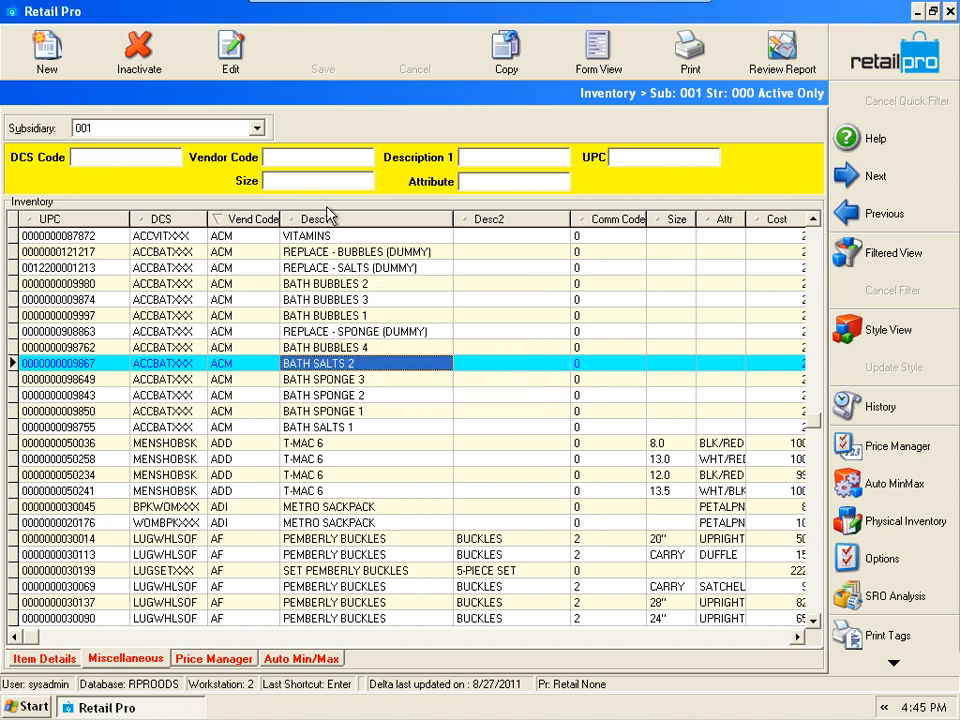
{"action": "left_click", "coordinate": [326, 217]}
{"action": "left_click", "coordinate": [508, 395]}
{"action": "left_click", "coordinate": [349, 382]}
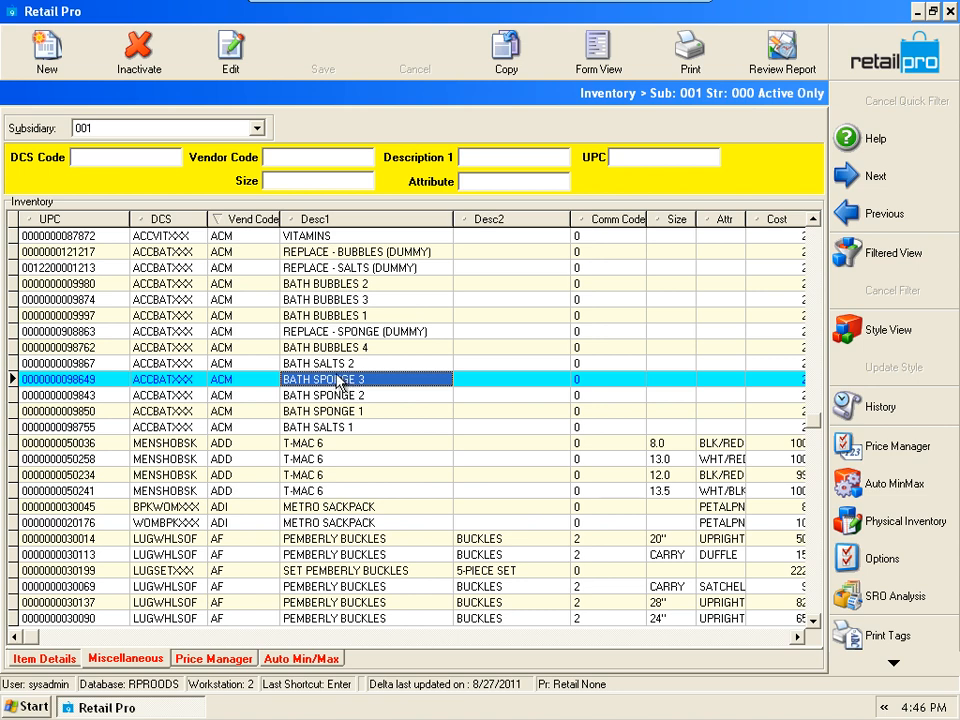
{"action": "left_click", "coordinate": [350, 219]}
{"action": "left_click_drag", "start_coordinate": [488, 320], "coordinate": [444, 320]}
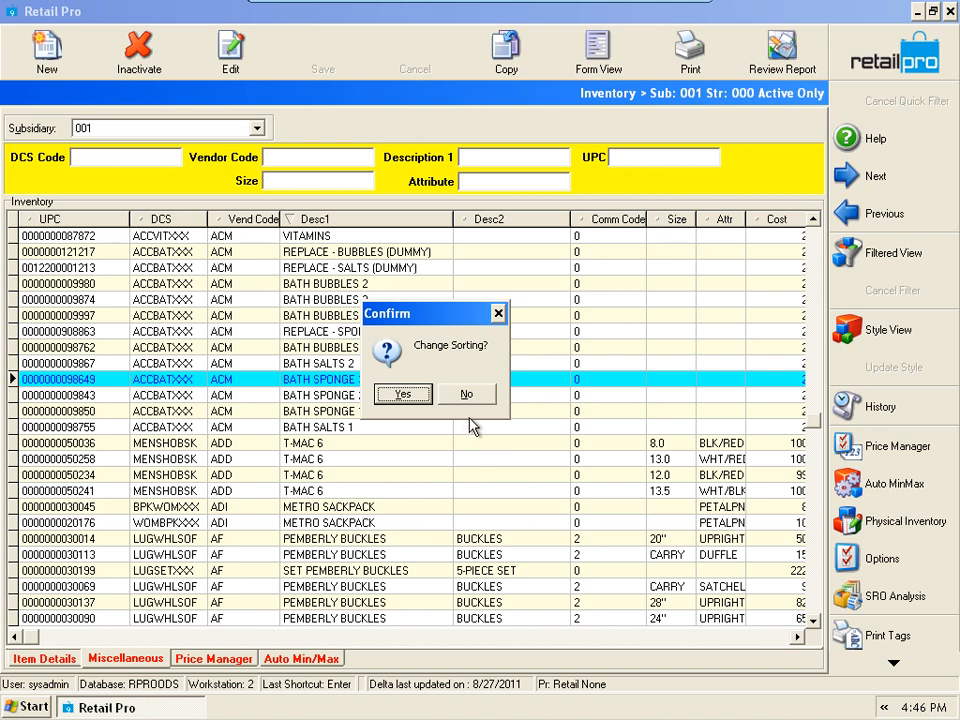
{"action": "left_click", "coordinate": [456, 394]}
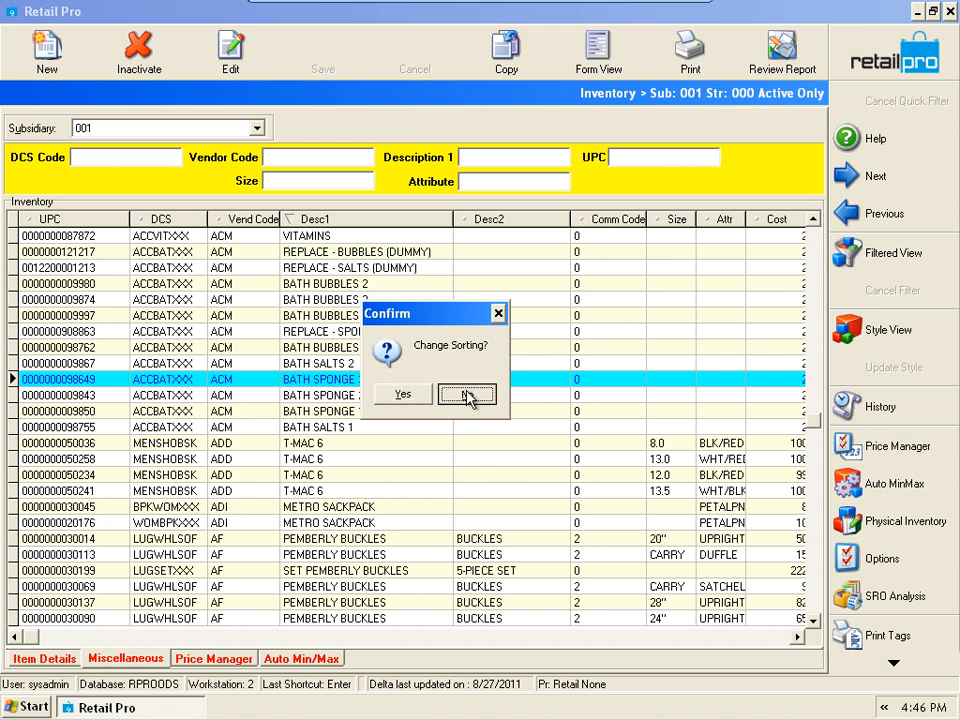
Leave the inventory list and open the Appearance settings of the User Preferences in System Preferences.
{"action": "left_click", "coordinate": [897, 64]}
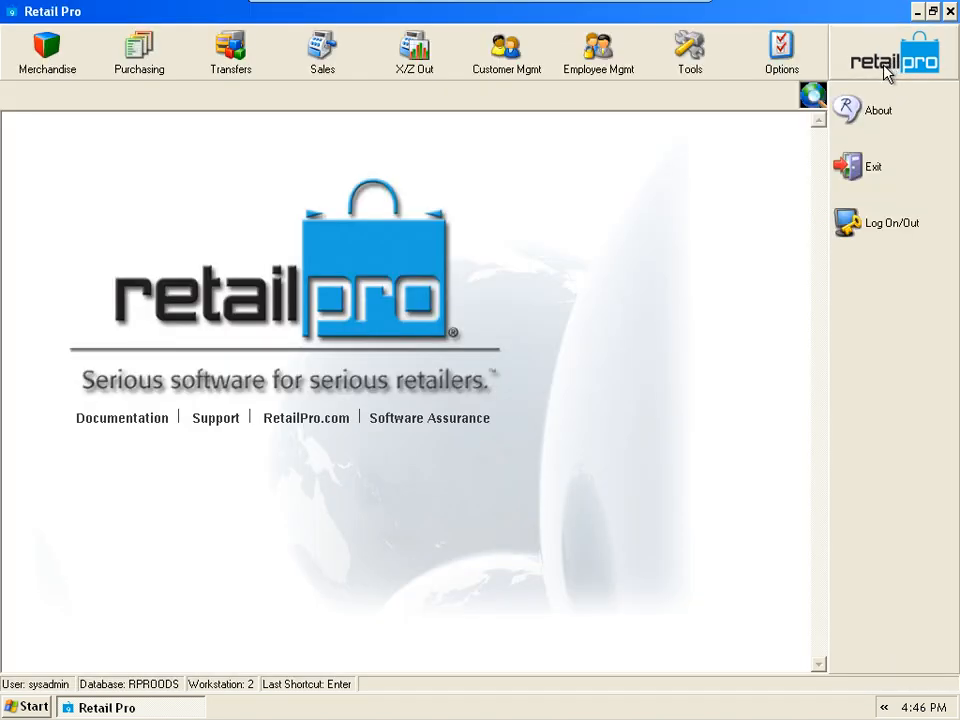
{"action": "left_click", "coordinate": [788, 63]}
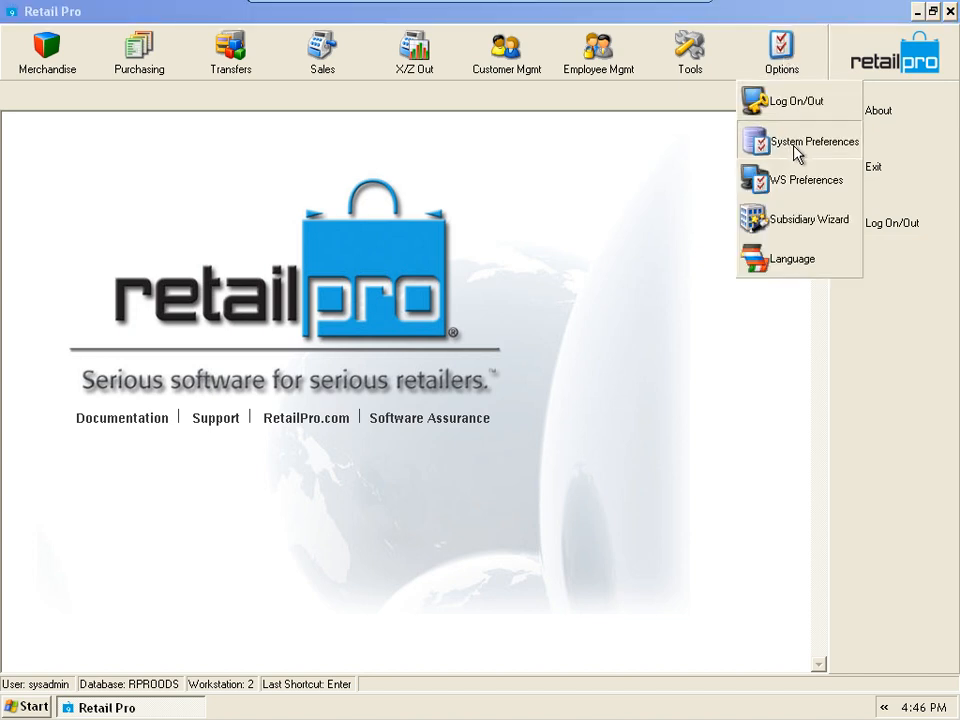
{"action": "left_click", "coordinate": [797, 145]}
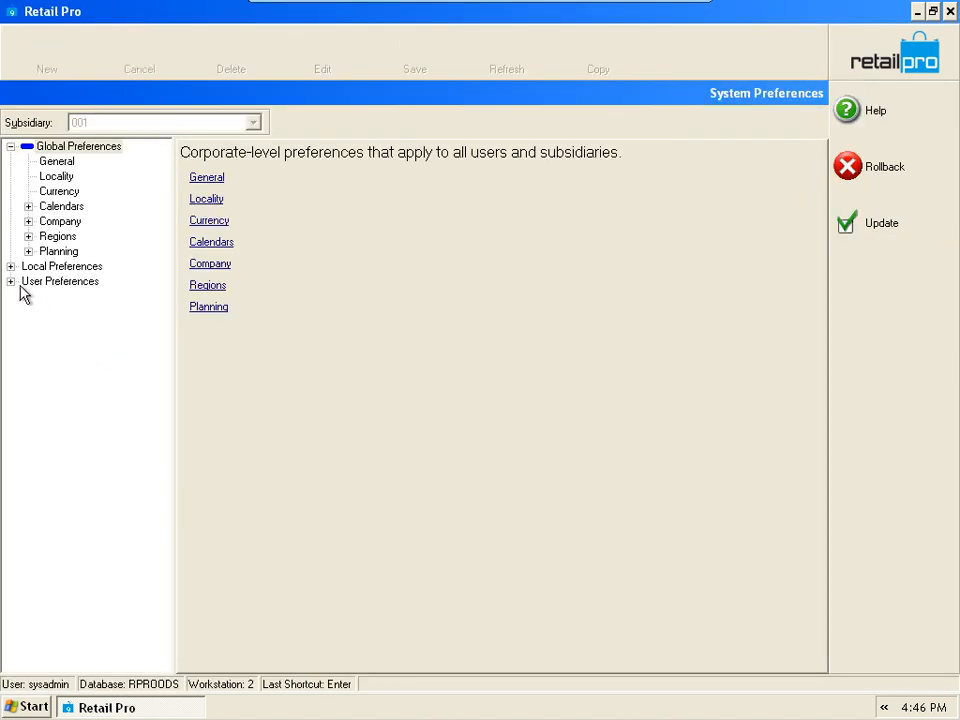
{"action": "left_click", "coordinate": [11, 281]}
{"action": "left_click", "coordinate": [55, 298]}
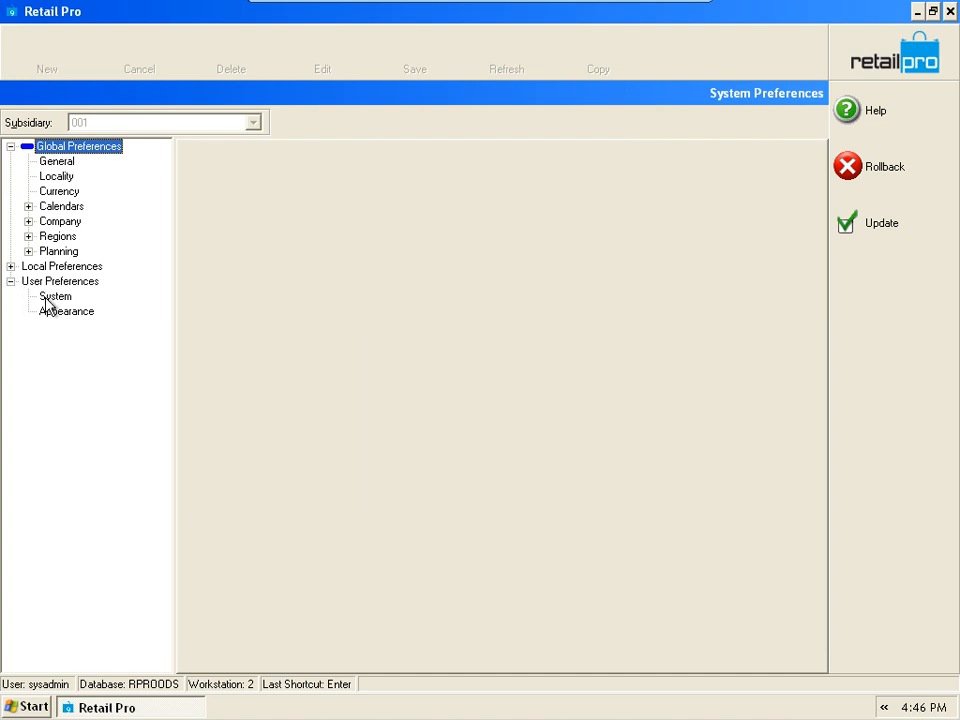
{"action": "left_click", "coordinate": [66, 312]}
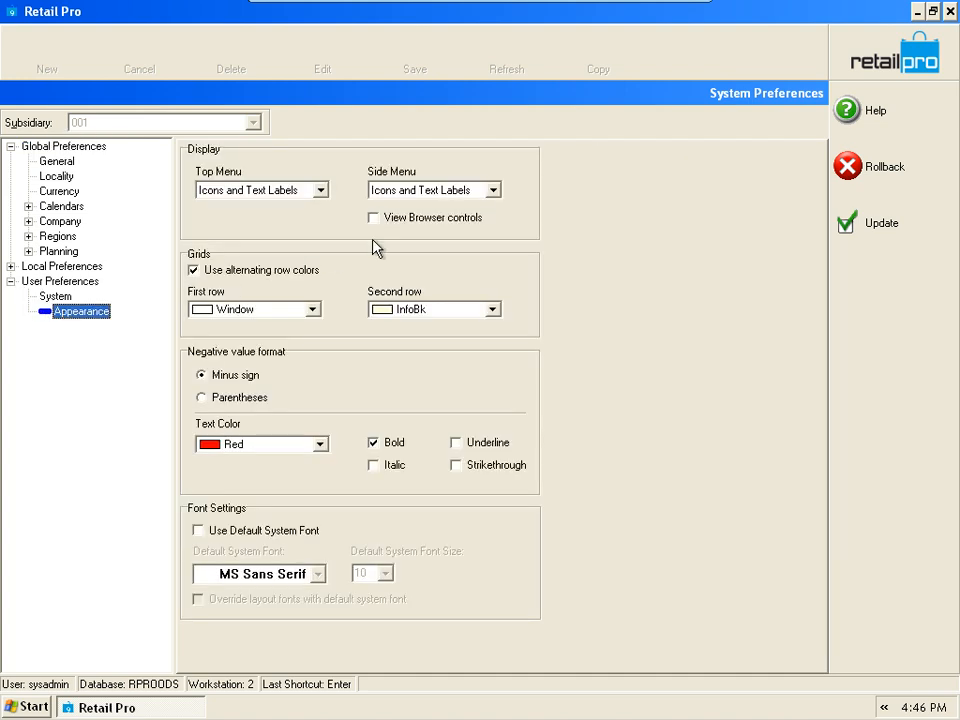
Enable the Sort Actions confirmation for Inventory in the System settings of the User Preferences and update the preferences.
{"action": "left_click", "coordinate": [57, 296]}
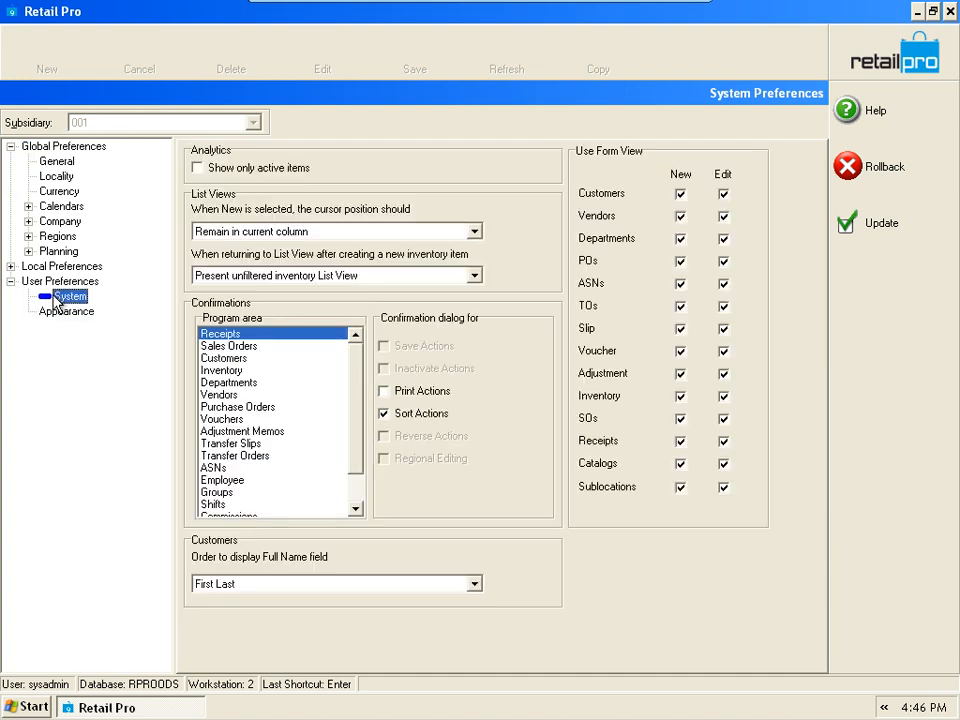
{"action": "left_click", "coordinate": [230, 372]}
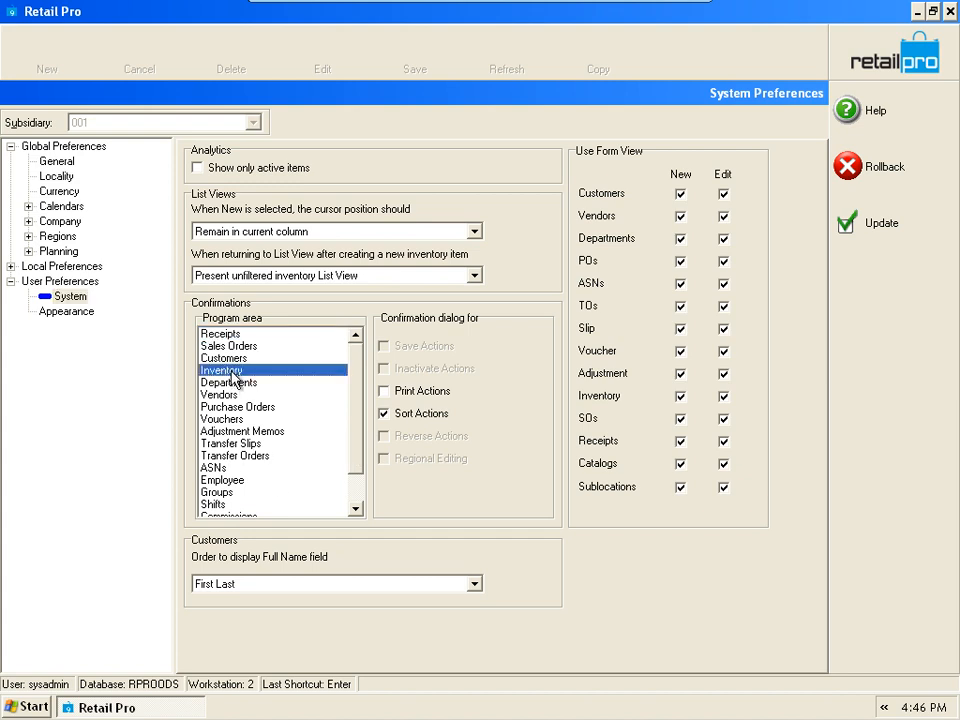
{"action": "left_click", "coordinate": [410, 416]}
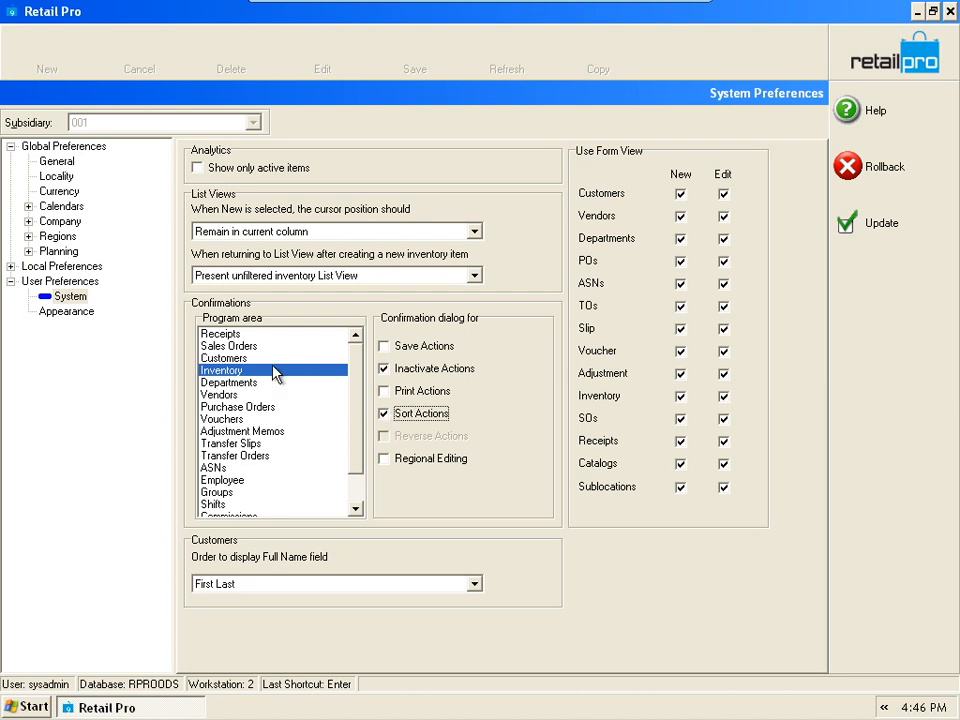
{"action": "left_click", "coordinate": [216, 370]}
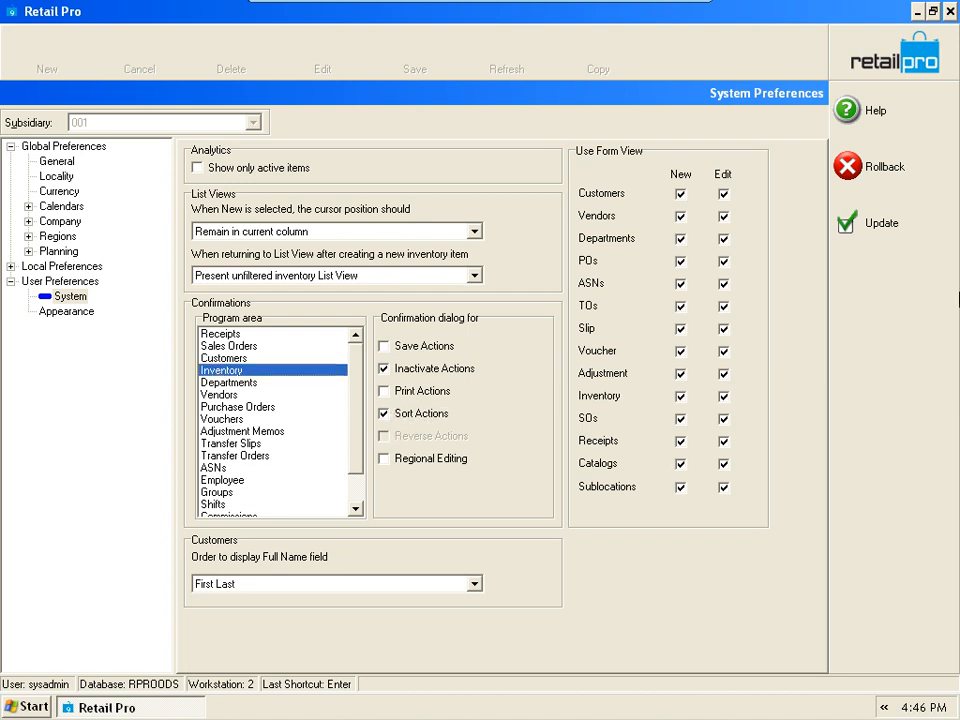
{"action": "left_click", "coordinate": [913, 232]}
Reopen the inventory list and sort it by Desc1, accepting the sorting change.
{"action": "left_click", "coordinate": [54, 60]}
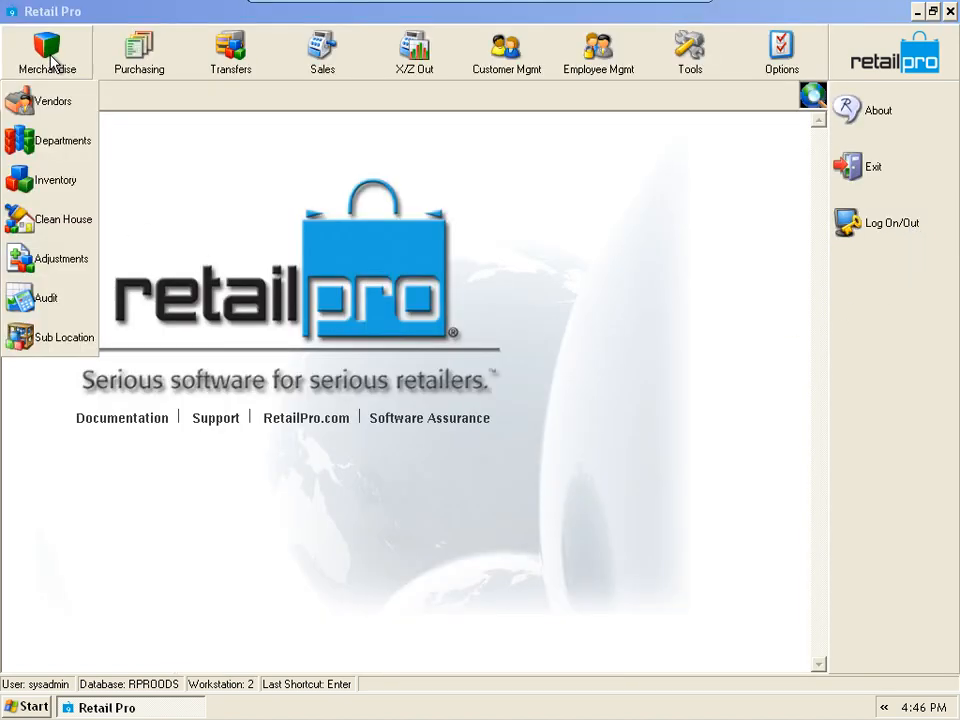
{"action": "left_click", "coordinate": [55, 185]}
{"action": "left_click", "coordinate": [369, 347]}
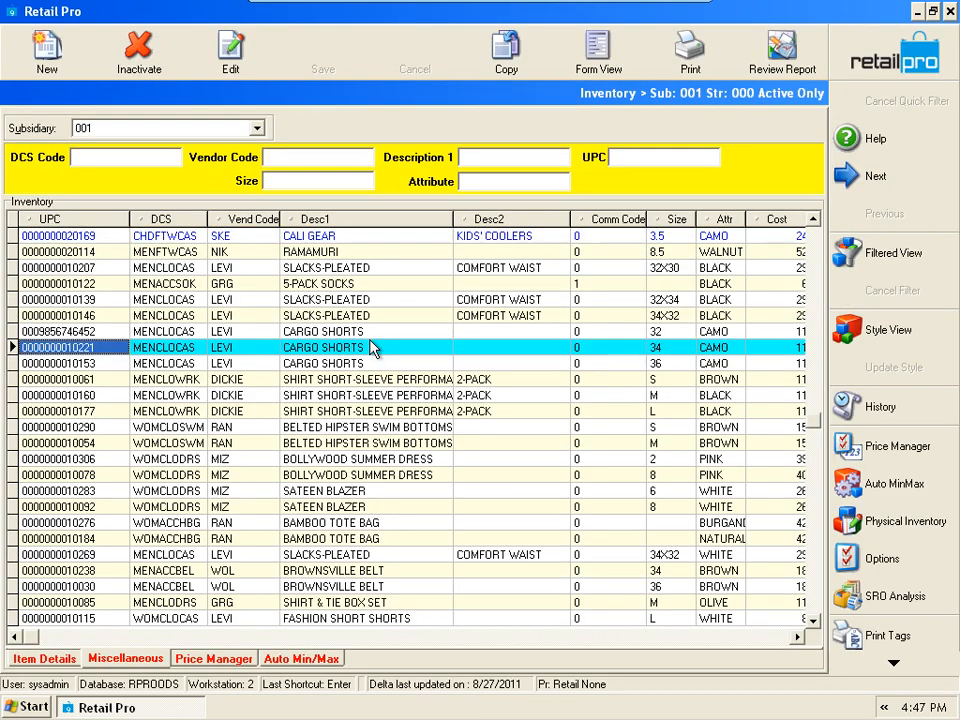
{"action": "left_click", "coordinate": [323, 224]}
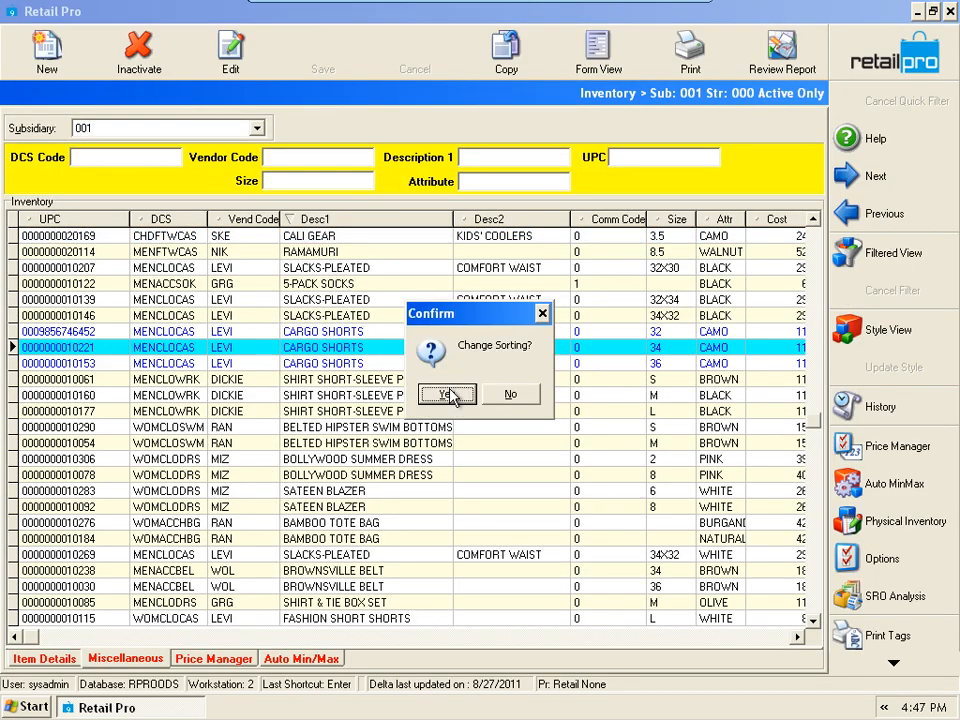
{"action": "left_click", "coordinate": [443, 392]}
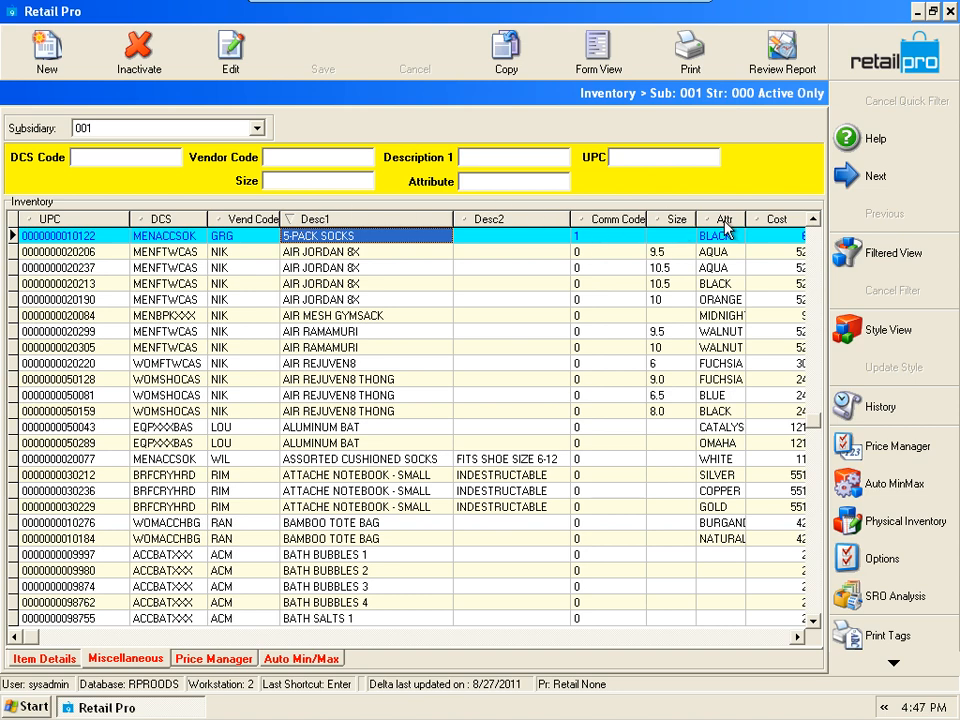
Sort the inventory list by Vend Code, accepting the sorting change.
{"action": "left_click", "coordinate": [228, 219]}
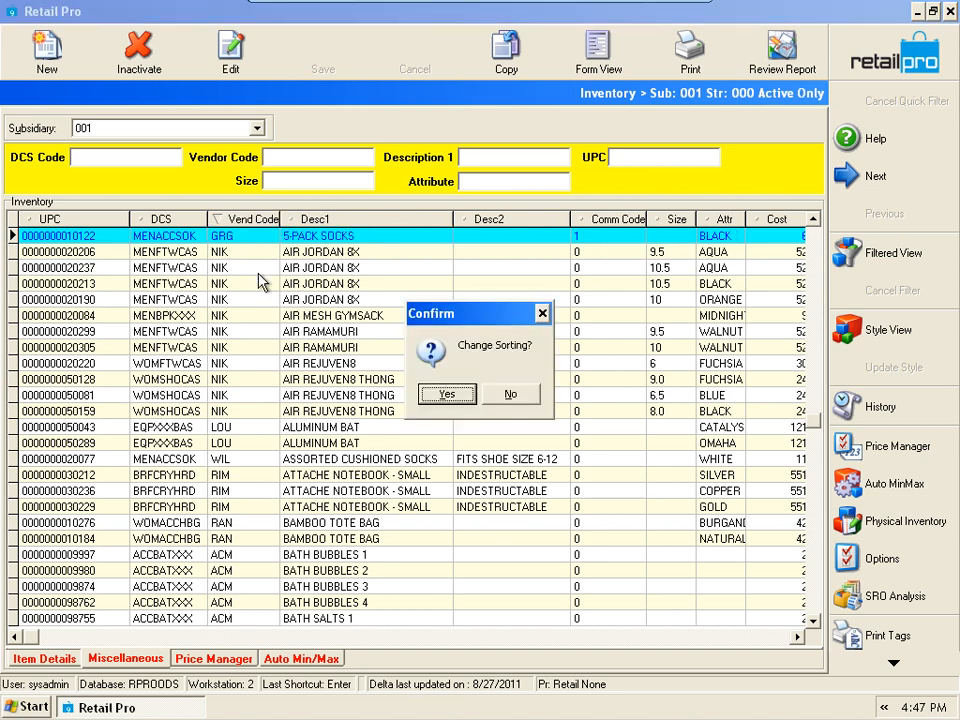
{"action": "left_click", "coordinate": [442, 395]}
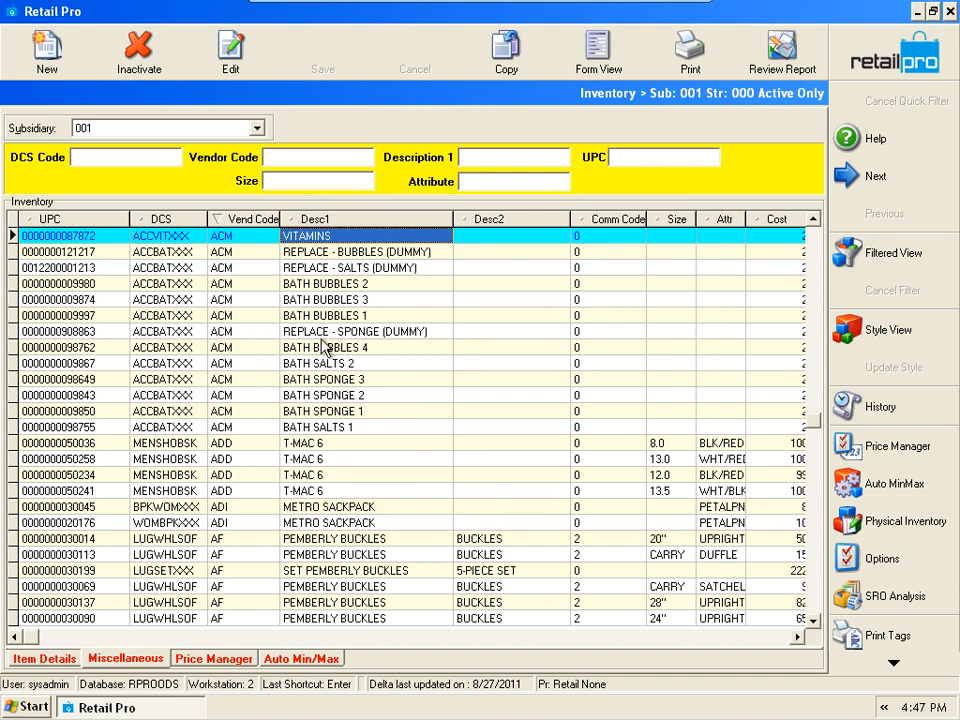
{"action": "left_click", "coordinate": [321, 337]}
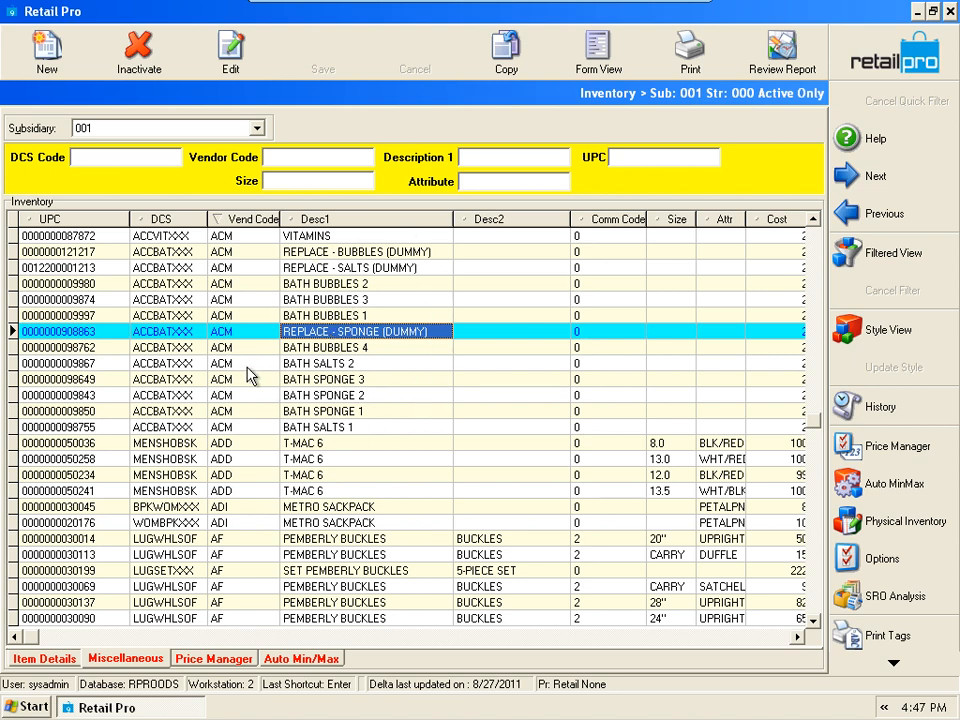
Open the filtered view of the inventory list, review its Filter Design elements and return to the Criteria page.
{"action": "left_click", "coordinate": [866, 262]}
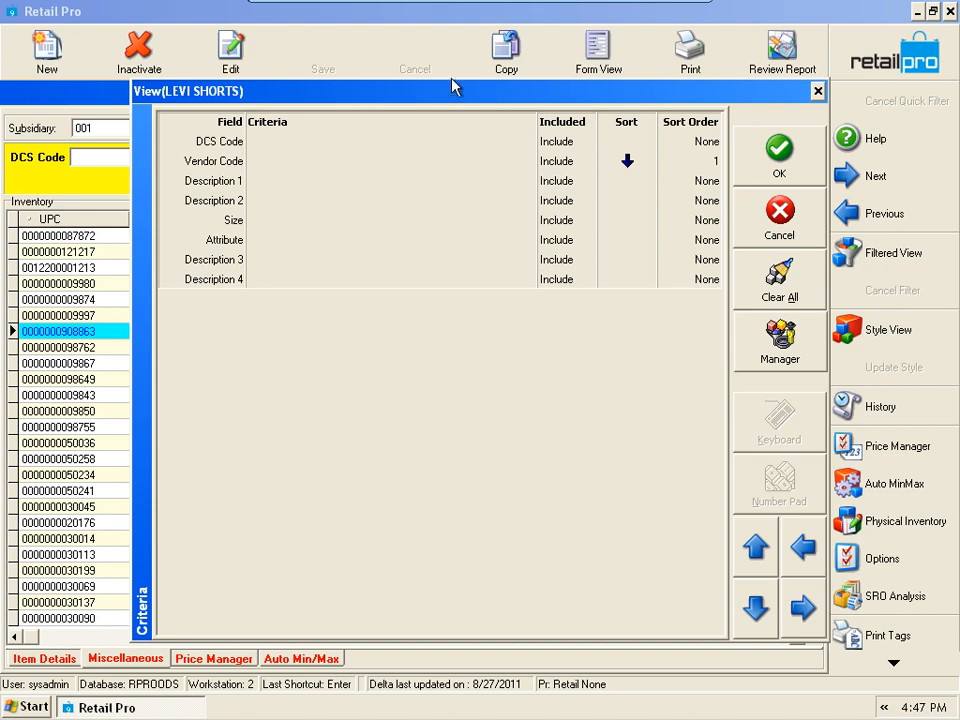
{"action": "right_click", "coordinate": [389, 326]}
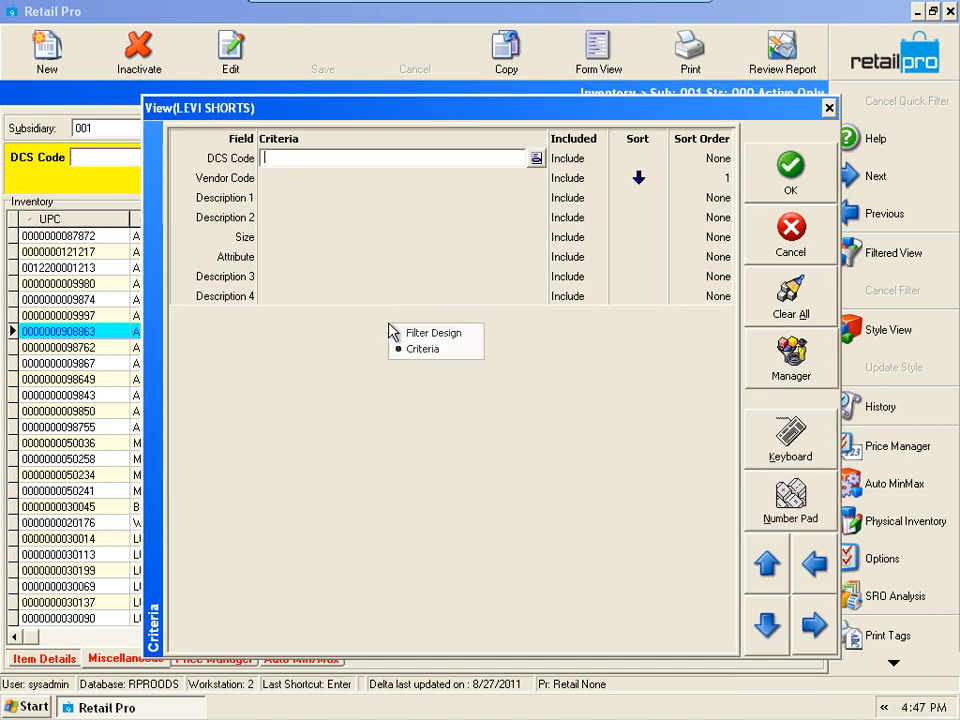
{"action": "left_click", "coordinate": [411, 334]}
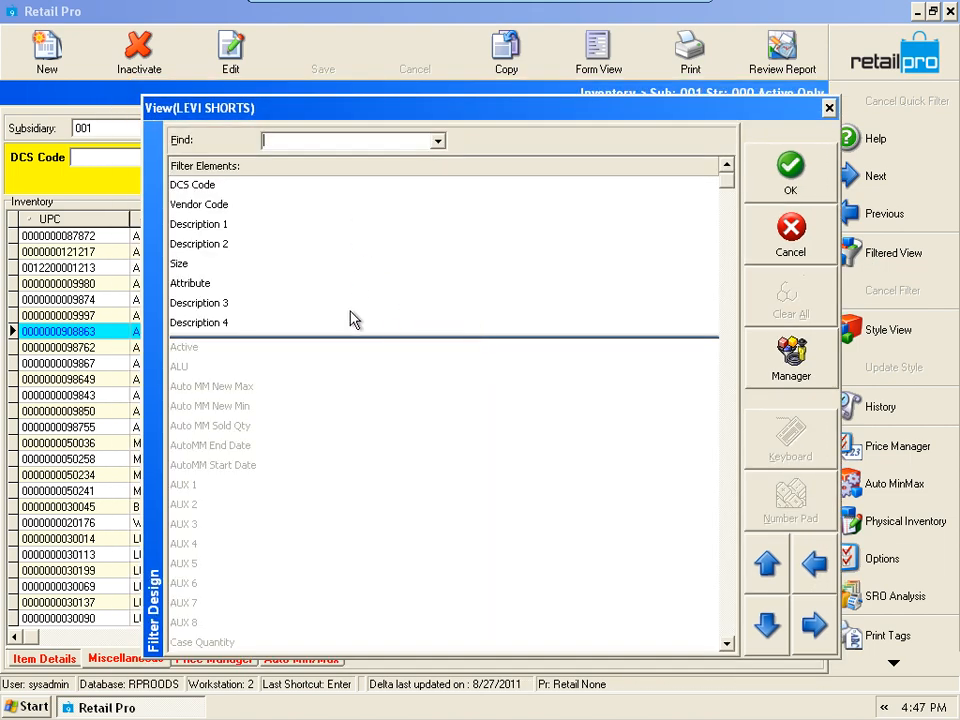
{"action": "right_click", "coordinate": [394, 265]}
{"action": "left_click", "coordinate": [425, 288]}
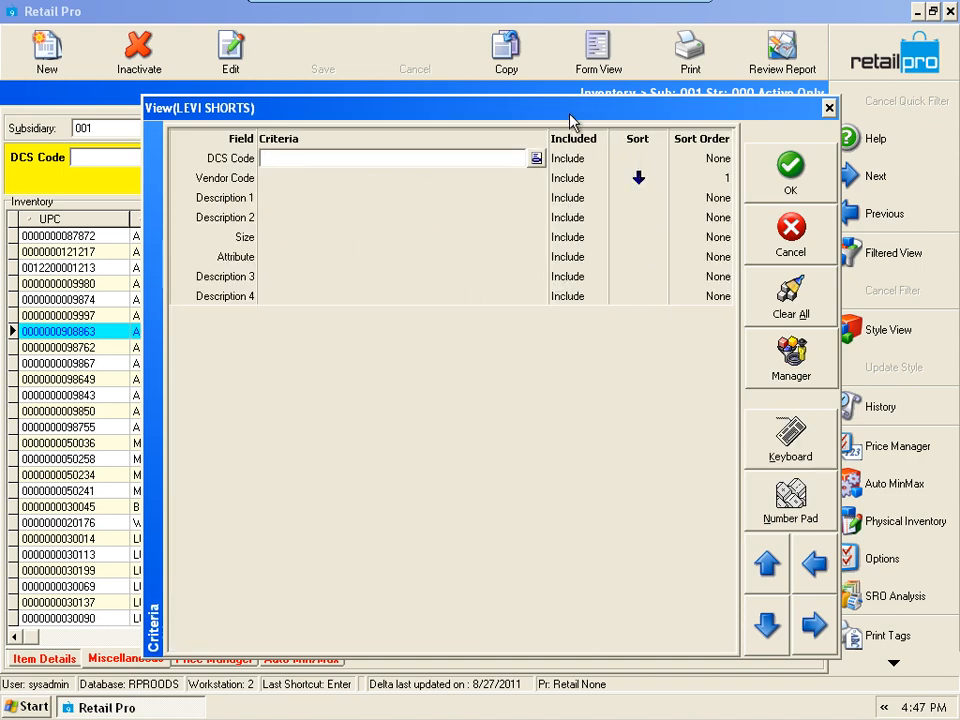
Clear all existing criteria and sort settings from the inventory filter.
{"action": "left_click_drag", "start_coordinate": [568, 111], "coordinate": [537, 298]}
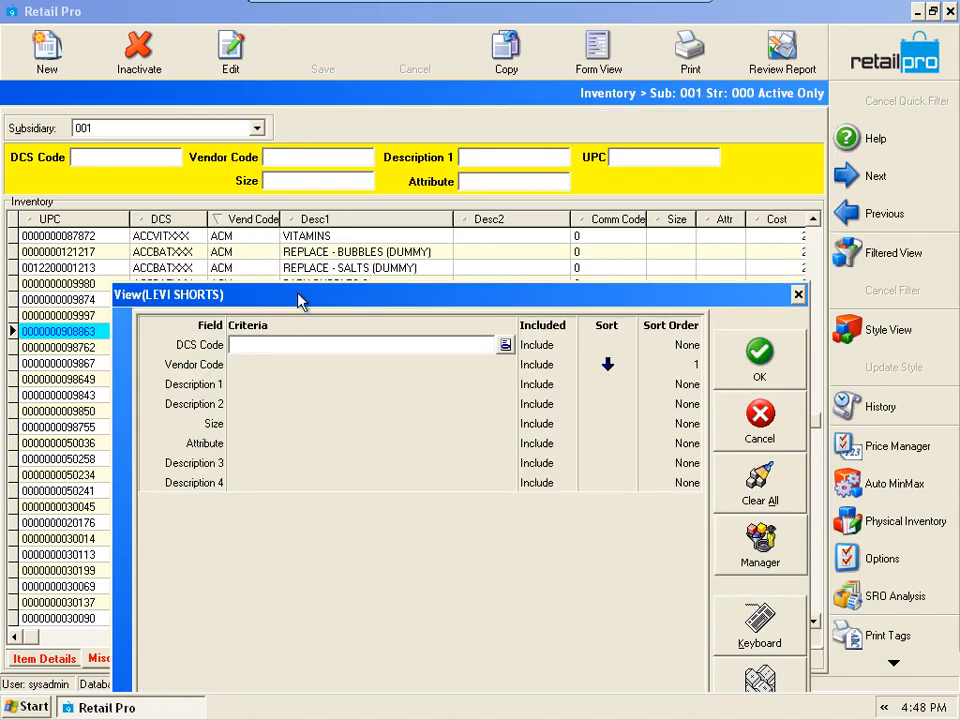
{"action": "double_click", "coordinate": [587, 296]}
{"action": "left_click", "coordinate": [799, 334]}
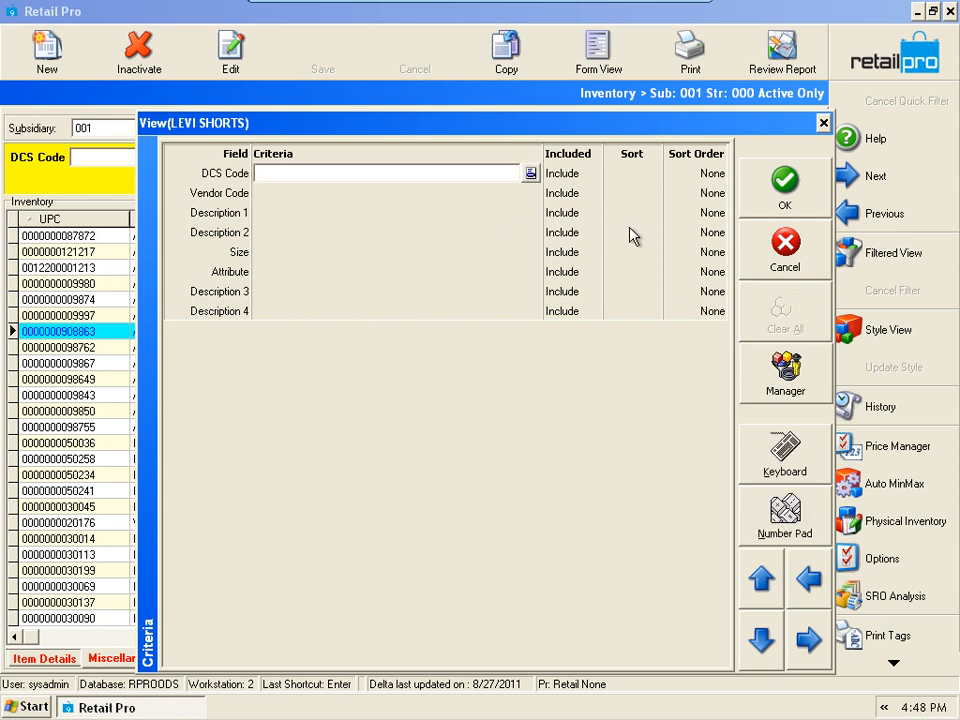
Give Description 1 sort order 1 in the filter criteria with the sort arrow pointing down.
{"action": "left_click", "coordinate": [274, 212]}
{"action": "left_click", "coordinate": [712, 213]}
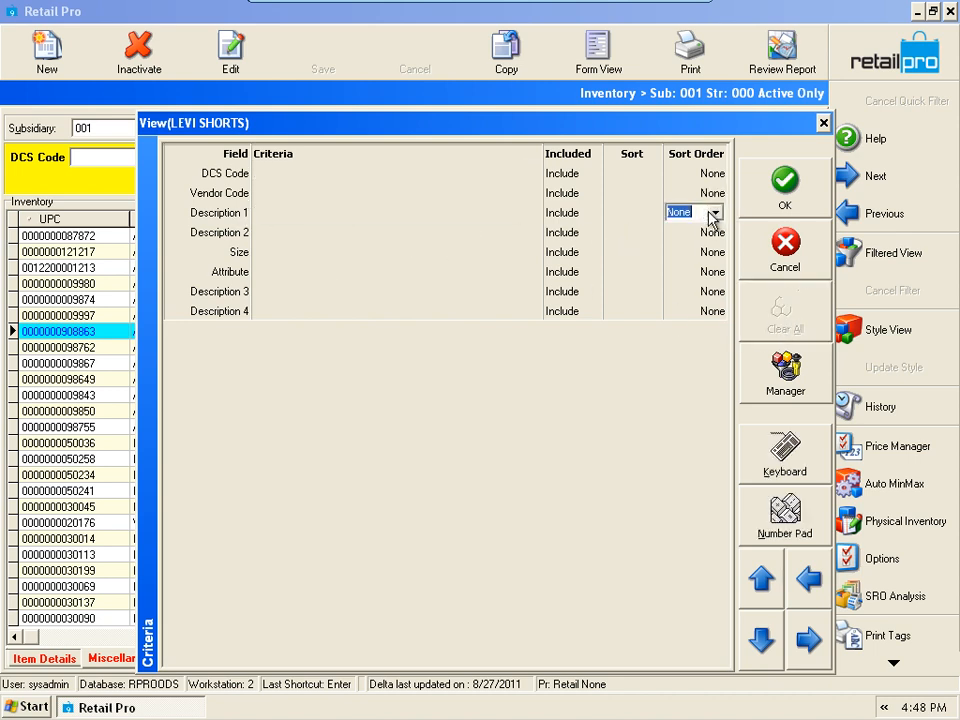
{"action": "left_click", "coordinate": [717, 213]}
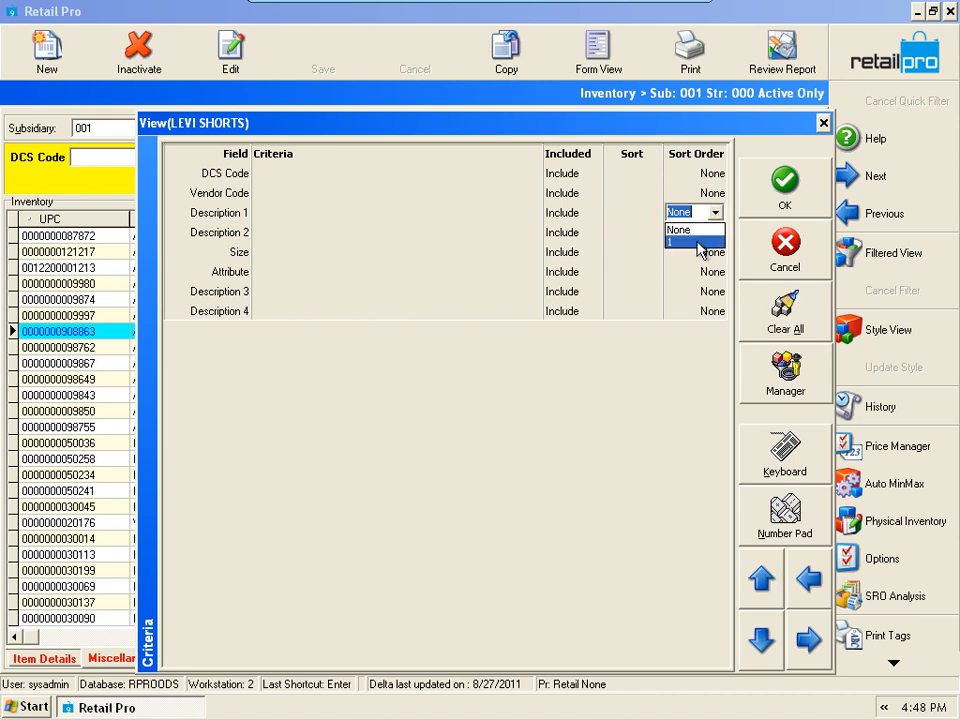
{"action": "left_click", "coordinate": [704, 240]}
{"action": "left_click", "coordinate": [656, 220]}
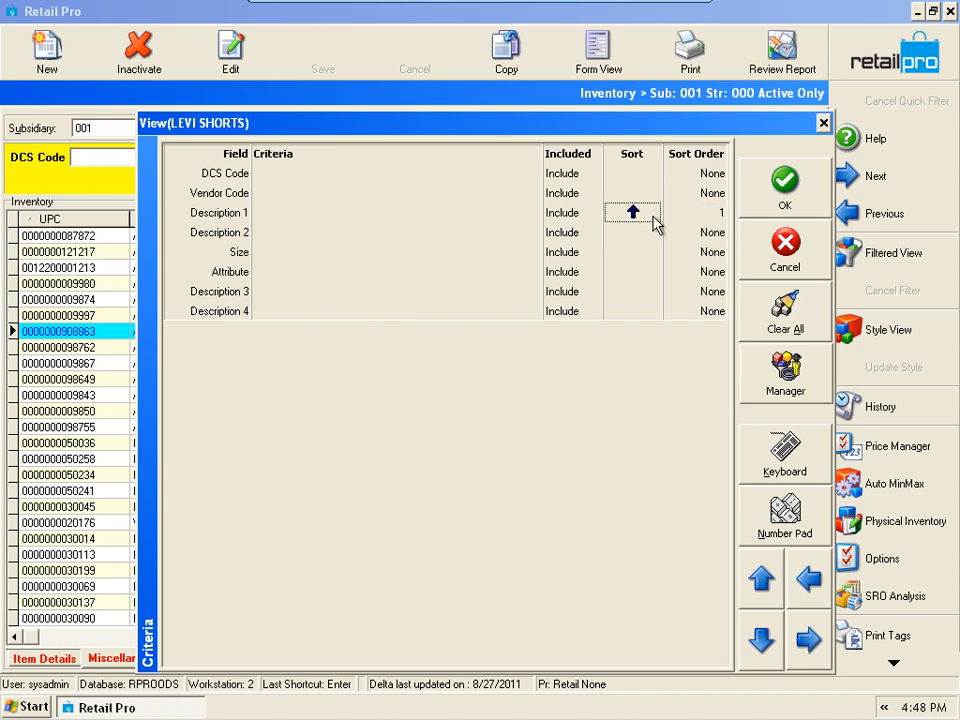
{"action": "left_click", "coordinate": [634, 214]}
{"action": "left_click", "coordinate": [645, 220]}
{"action": "left_click_drag", "start_coordinate": [633, 127], "coordinate": [632, 140]}
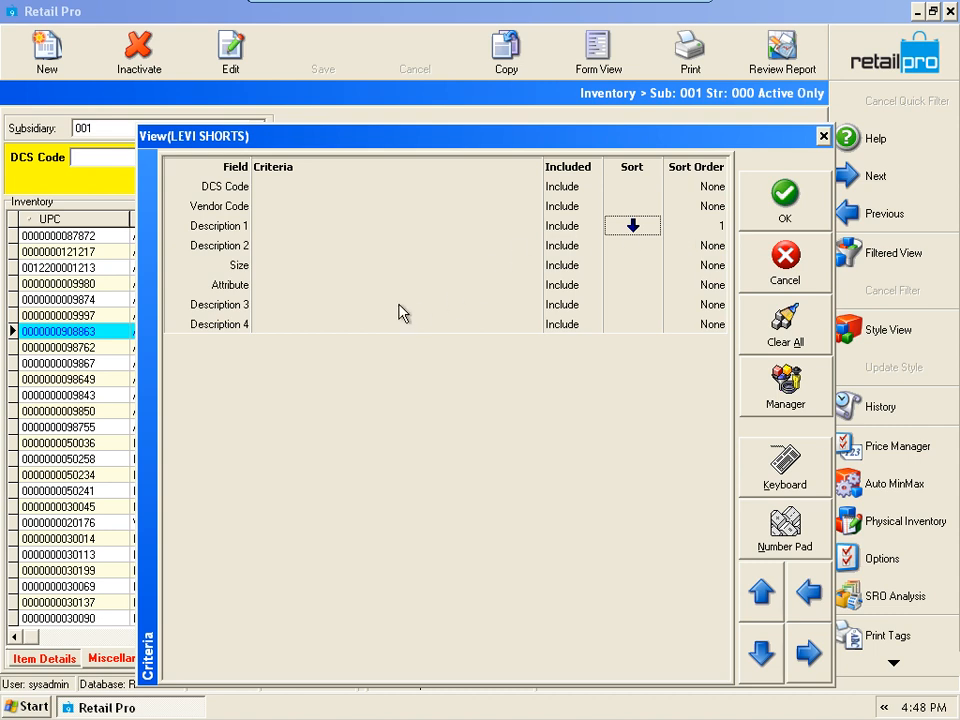
Give Size sort order 2 in the filter criteria with the sort arrow pointing down.
{"action": "left_click", "coordinate": [695, 265]}
{"action": "left_click", "coordinate": [716, 265]}
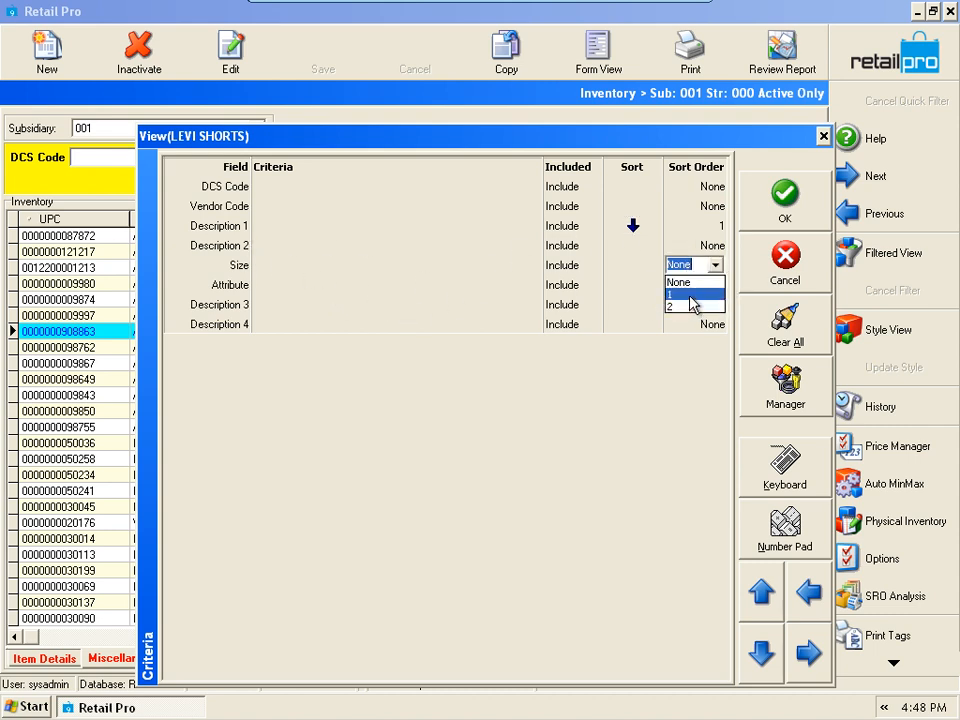
{"action": "left_click", "coordinate": [691, 307]}
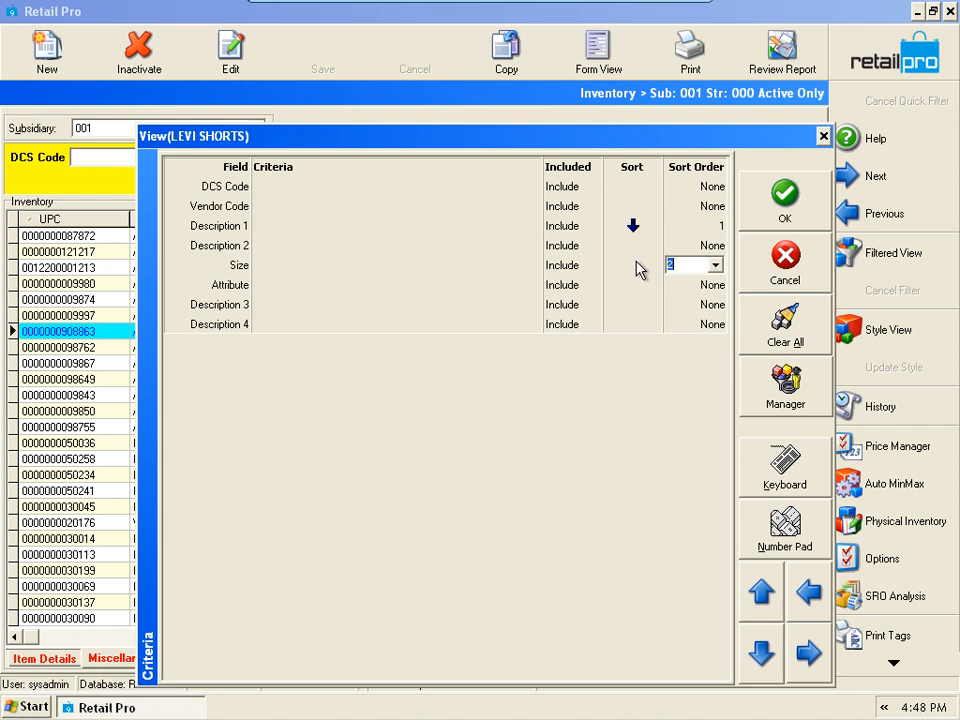
{"action": "left_click", "coordinate": [643, 268]}
{"action": "left_click", "coordinate": [643, 272]}
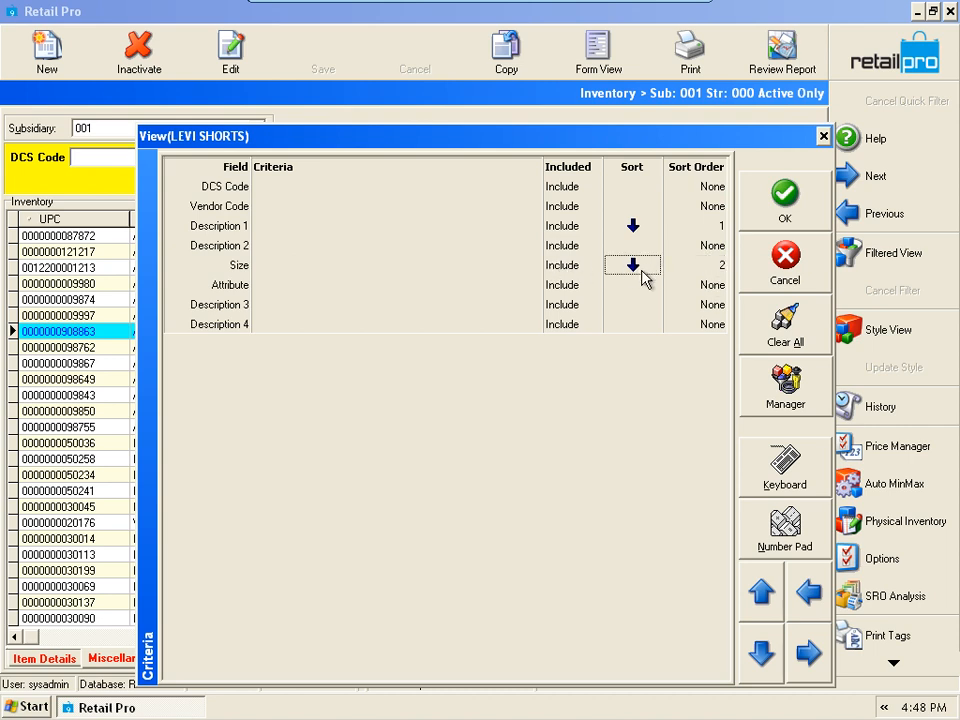
Give Attribute sort order 3 with the sort arrow pointing down and apply the filter to the inventory list.
{"action": "left_click", "coordinate": [716, 286]}
{"action": "left_click", "coordinate": [716, 286]}
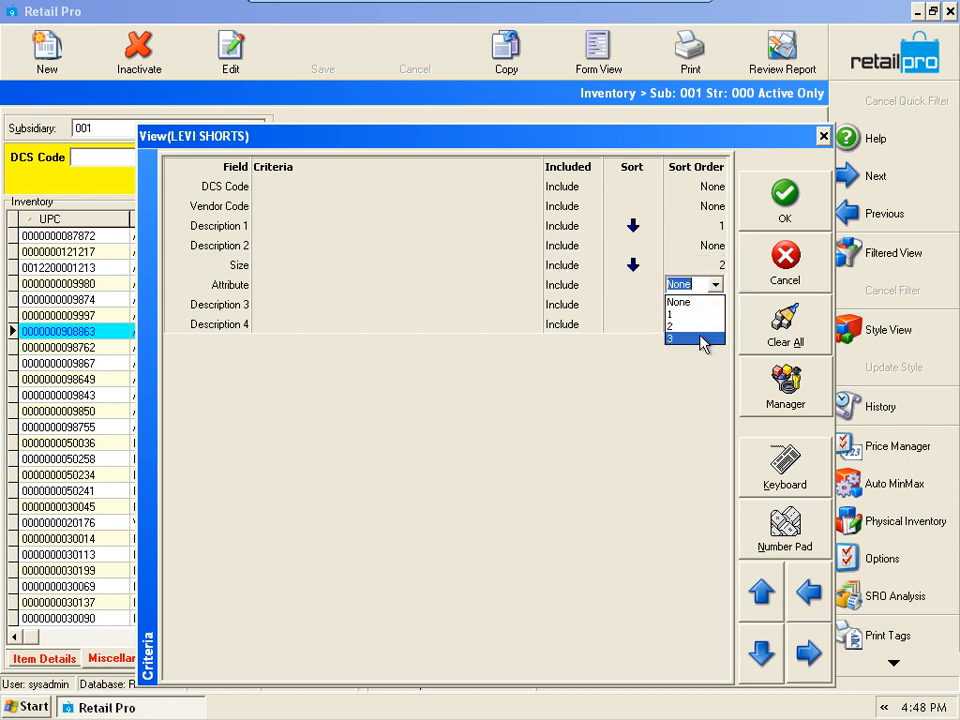
{"action": "left_click", "coordinate": [700, 338]}
{"action": "left_click", "coordinate": [636, 290]}
{"action": "left_click", "coordinate": [642, 292]}
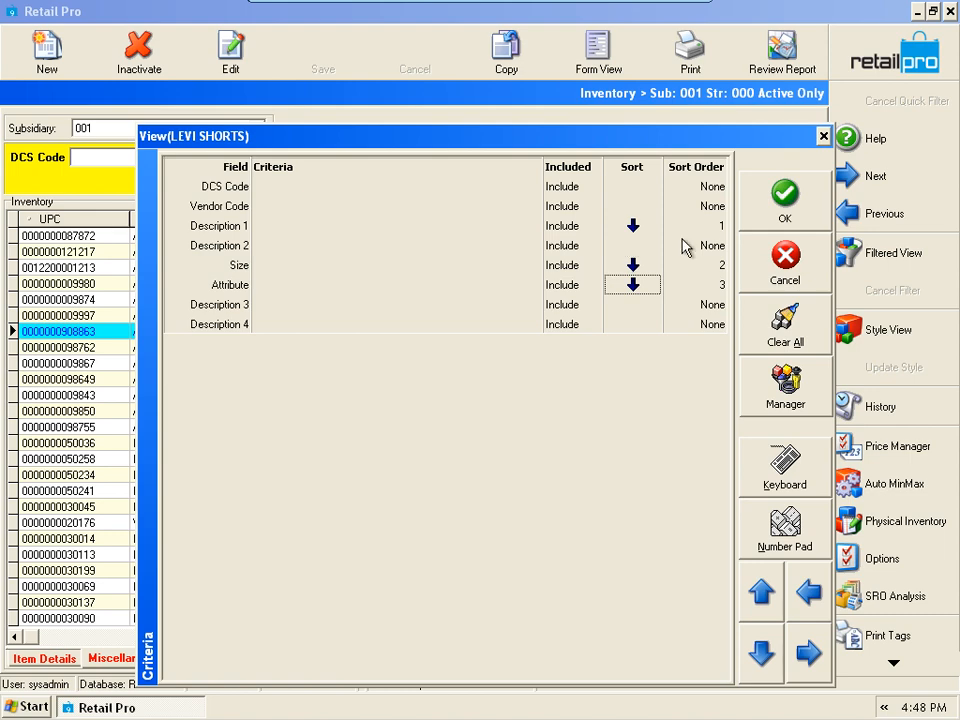
{"action": "left_click", "coordinate": [760, 206]}
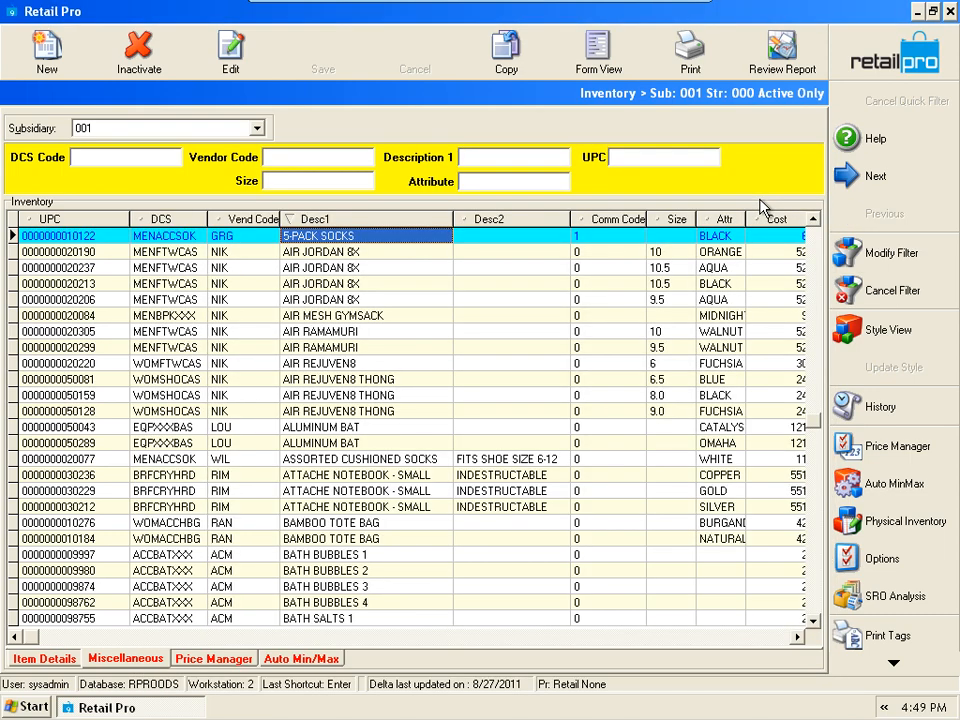
Move the Size and Attr columns of the inventory list so that they directly follow Desc1.
{"action": "left_click", "coordinate": [324, 254]}
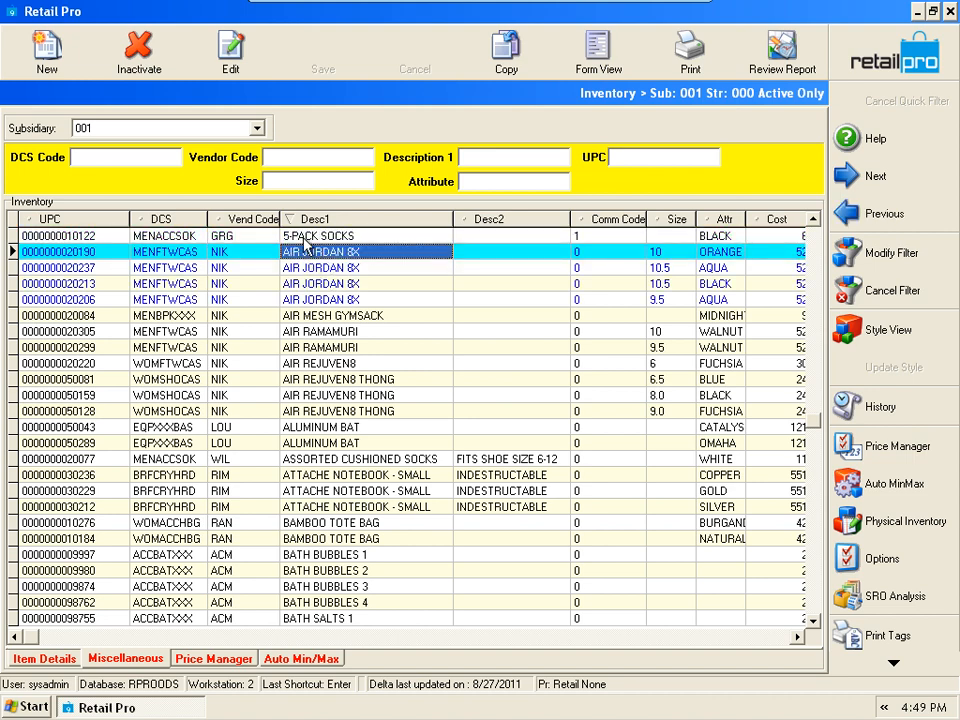
{"action": "left_click", "coordinate": [327, 270]}
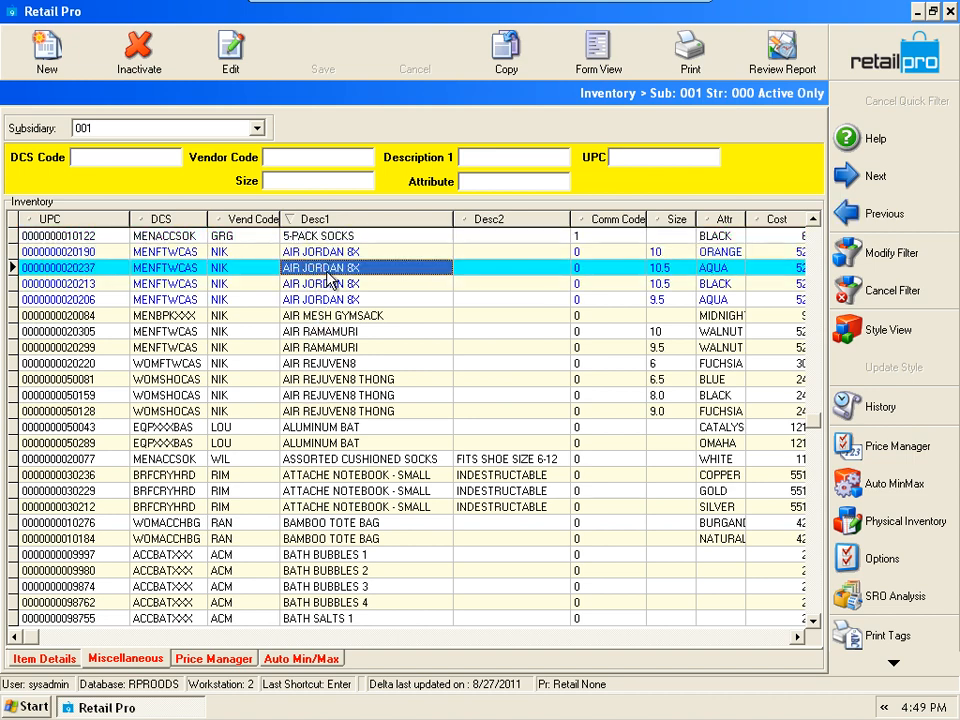
{"action": "left_click", "coordinate": [325, 254]}
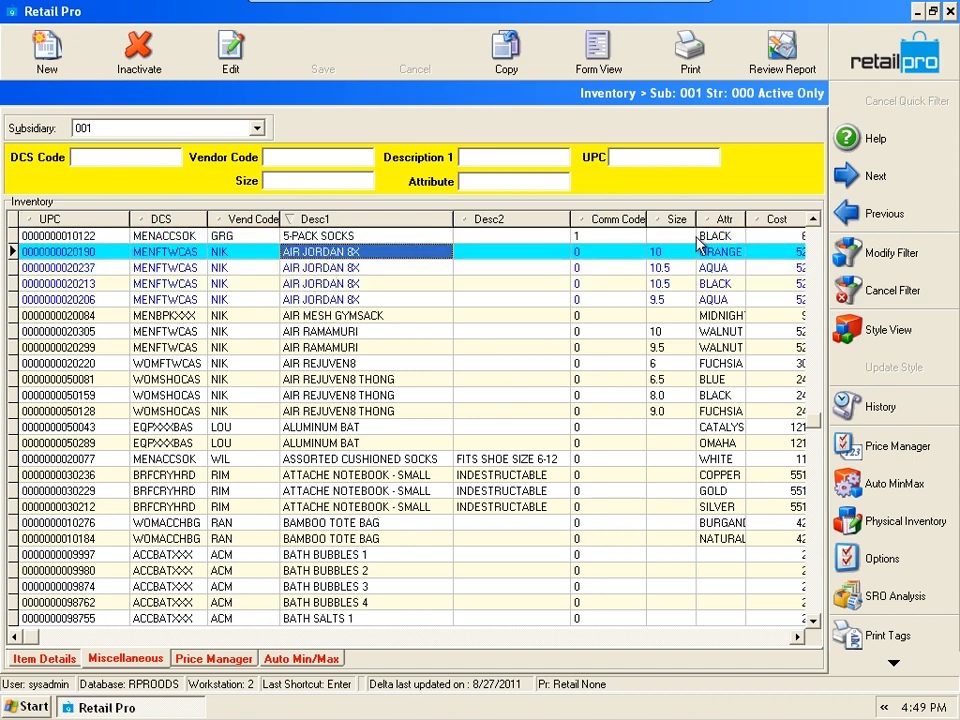
{"action": "left_click_drag", "start_coordinate": [677, 219], "coordinate": [480, 220]}
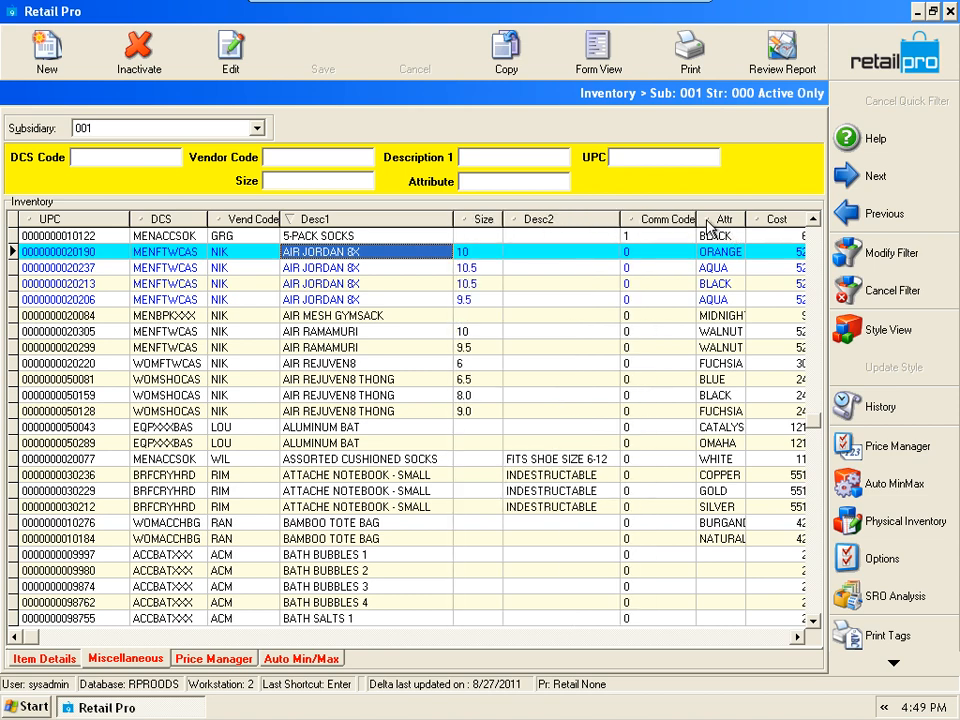
{"action": "left_click_drag", "start_coordinate": [708, 225], "coordinate": [505, 220]}
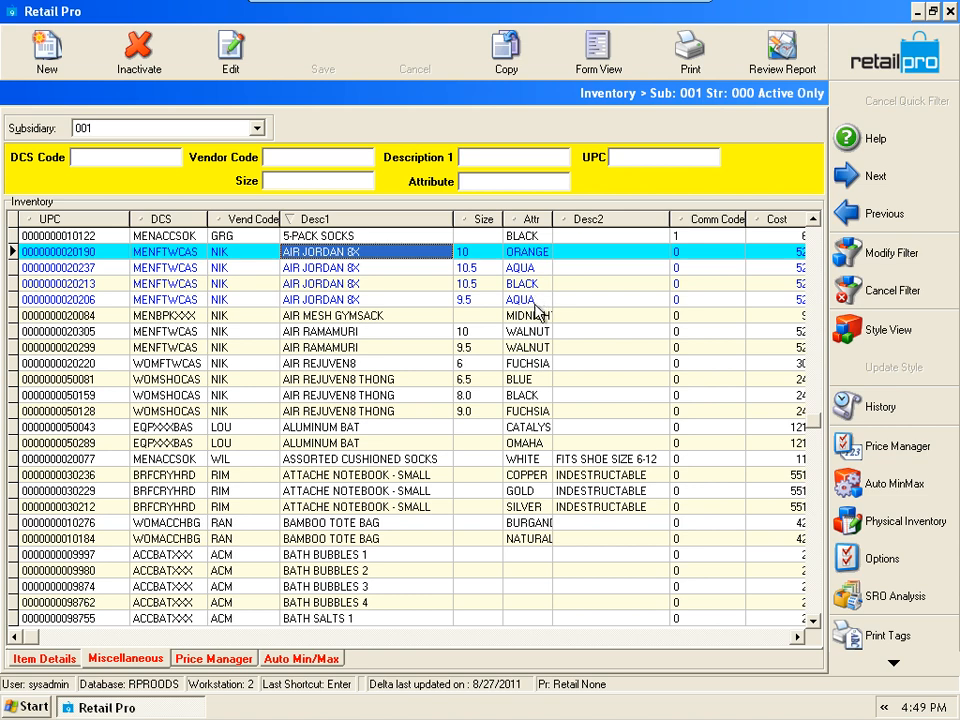
Examine how the AIR JORDAN 8X items are ordered by size and attribute.
{"action": "left_click", "coordinate": [478, 267]}
{"action": "key", "text": "Down"}
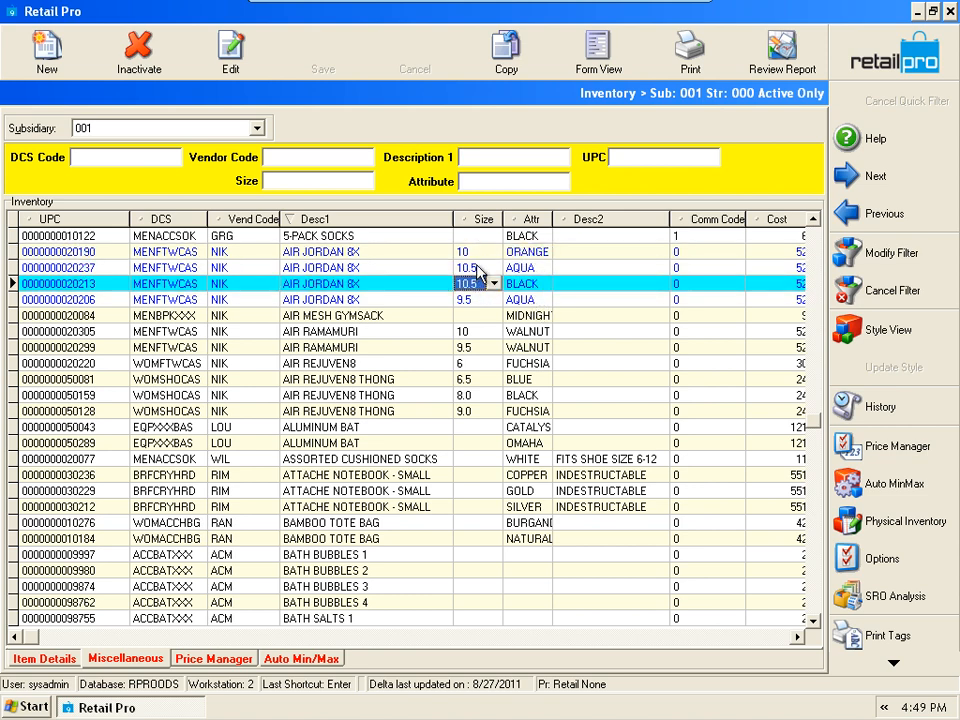
{"action": "key", "text": "Up"}
{"action": "key", "text": "Tab"}
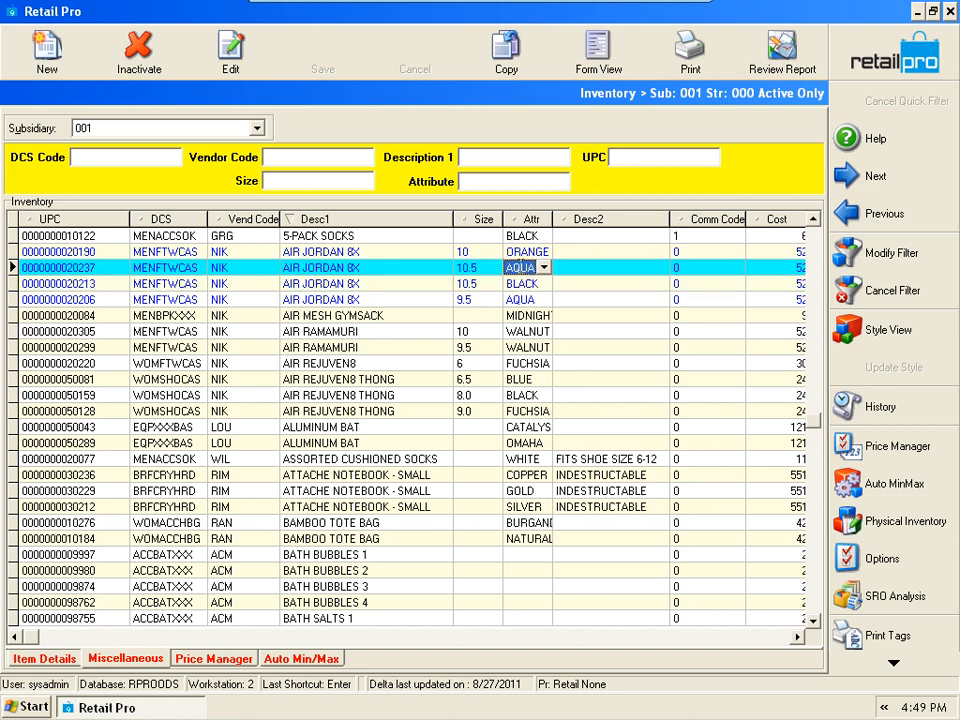
{"action": "key", "text": "shift+Tab"}
{"action": "left_click", "coordinate": [472, 253]}
{"action": "left_click", "coordinate": [473, 268]}
{"action": "left_click", "coordinate": [475, 284]}
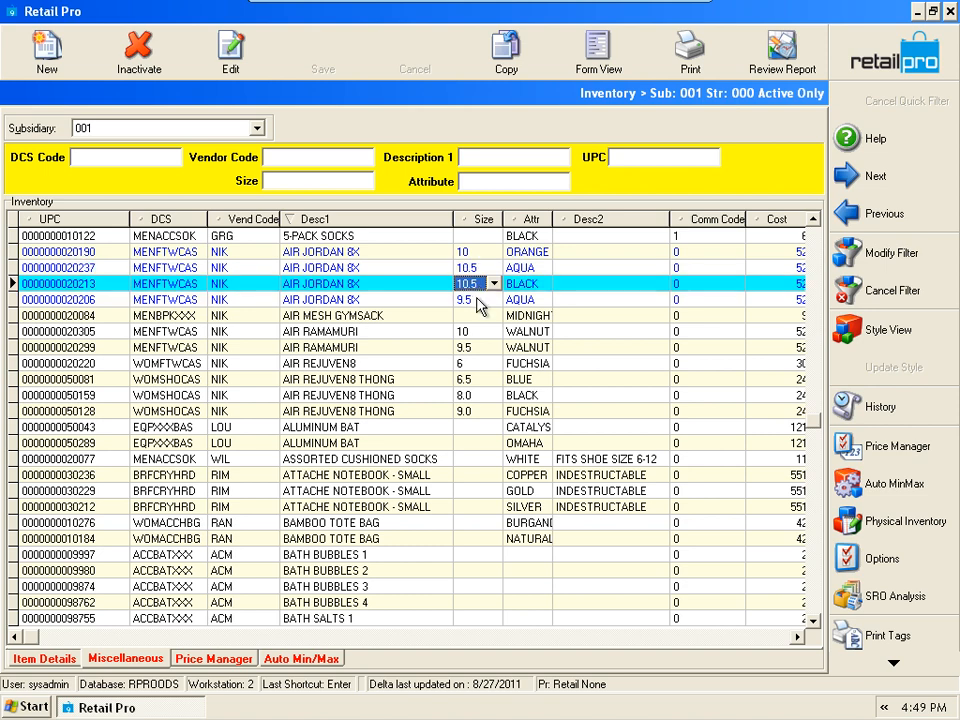
Compare the size 9.5 and 10.5 rows of AIR JORDAN 8X with the orange size 10 row.
{"action": "left_click", "coordinate": [476, 300]}
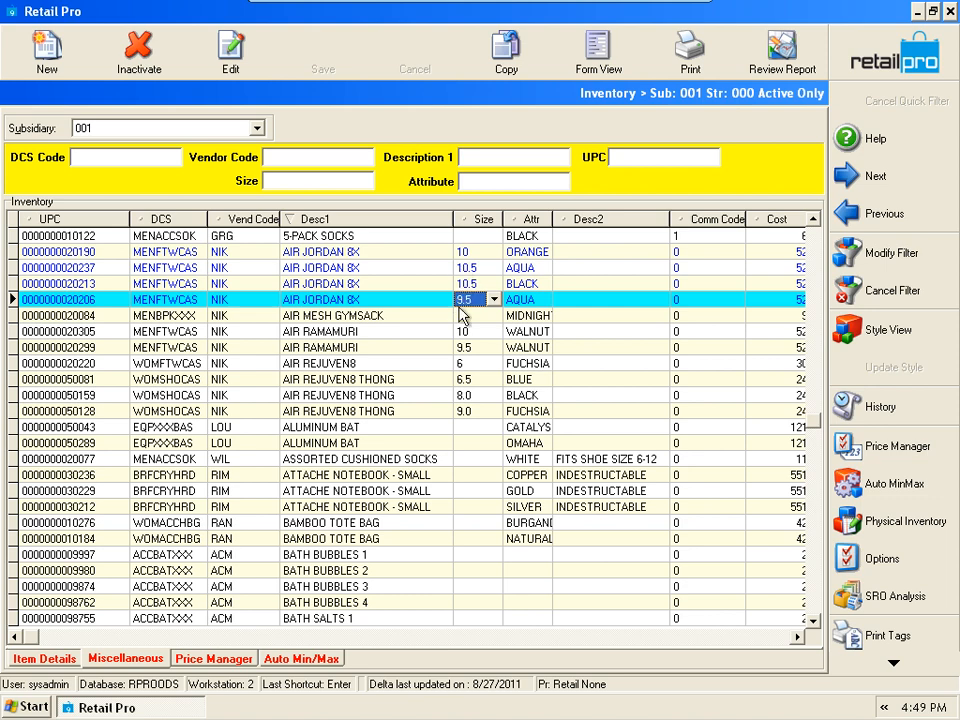
{"action": "key", "text": "Up"}
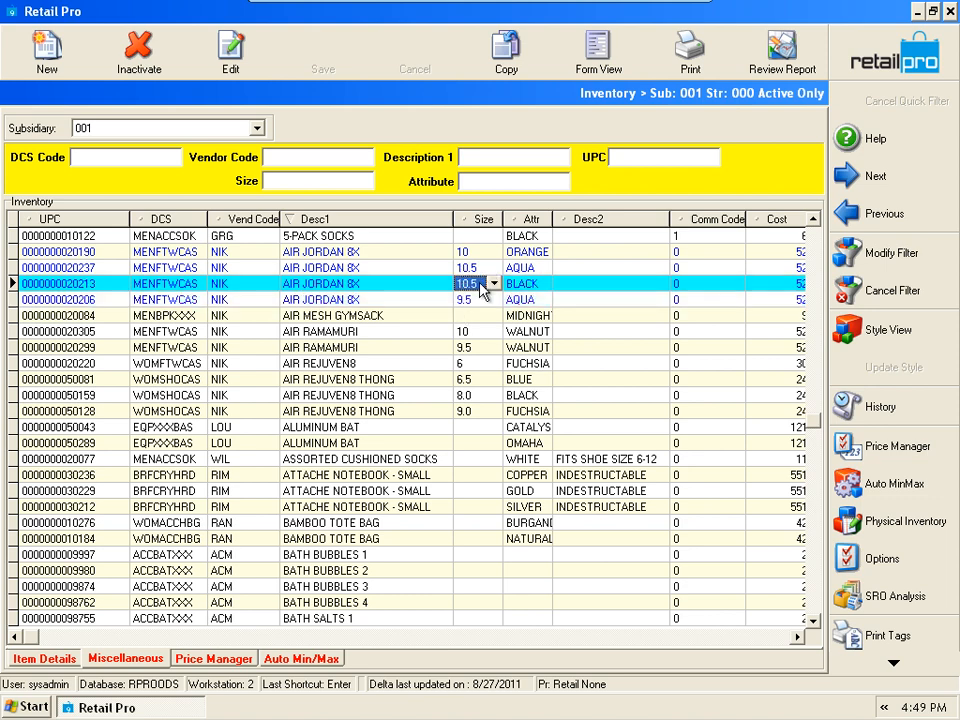
{"action": "left_click", "coordinate": [392, 254]}
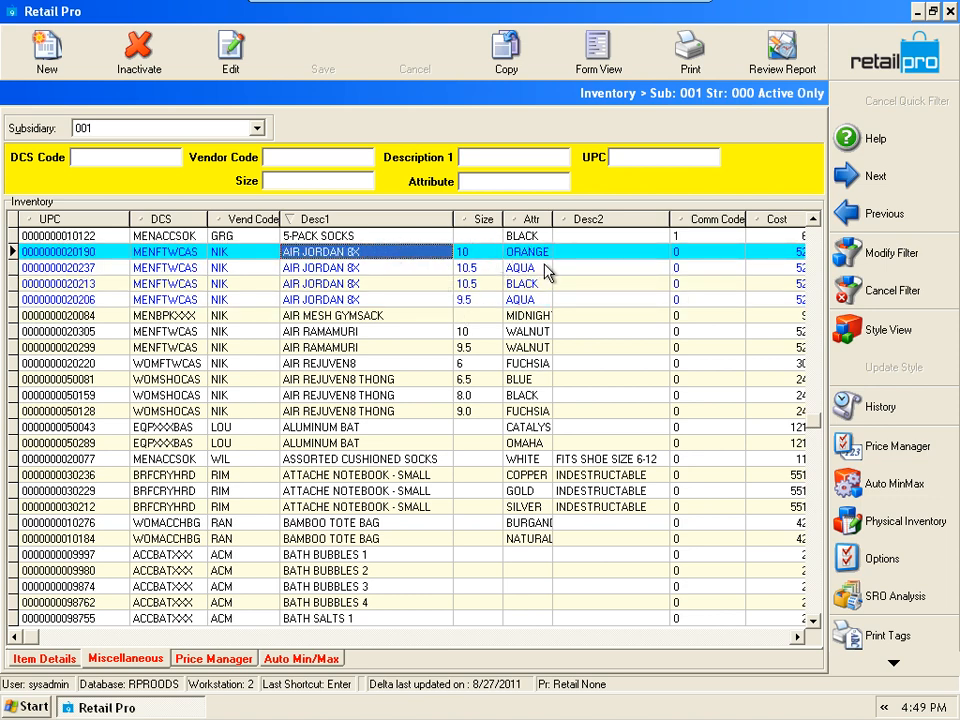
Clear all sort settings from the filter criteria and apply the emptied filter to the inventory list.
{"action": "left_click", "coordinate": [875, 255]}
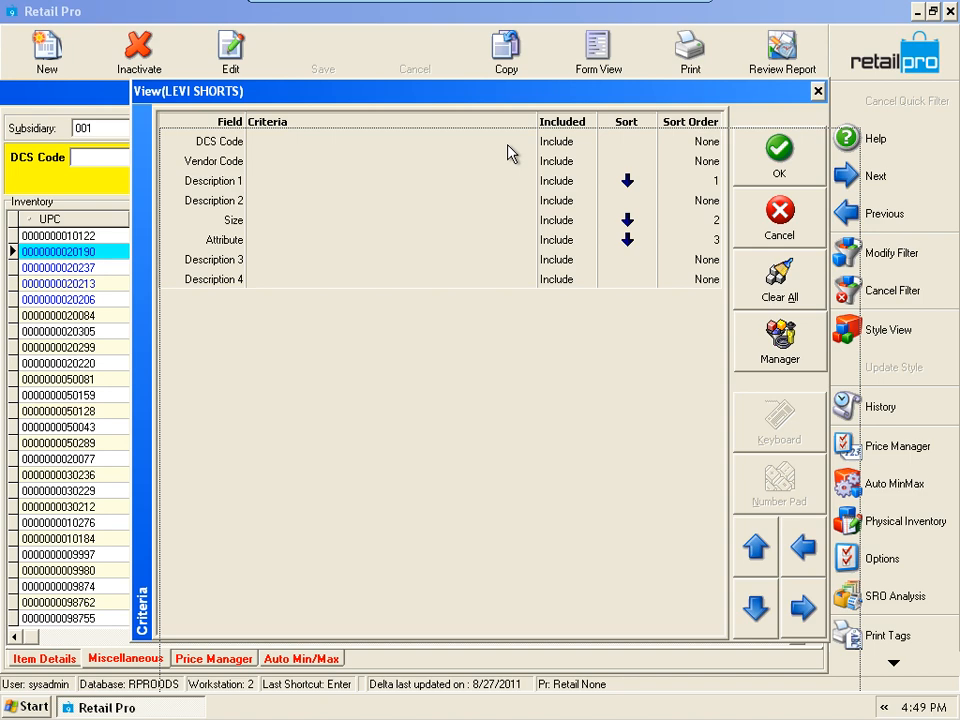
{"action": "left_click", "coordinate": [810, 325]}
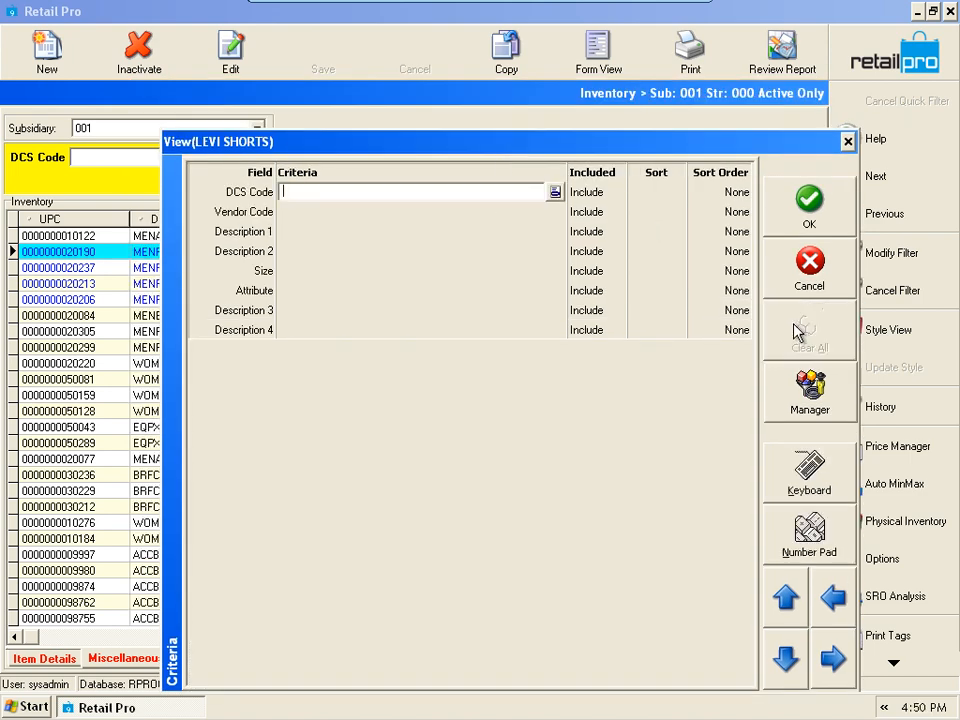
{"action": "left_click", "coordinate": [809, 203]}
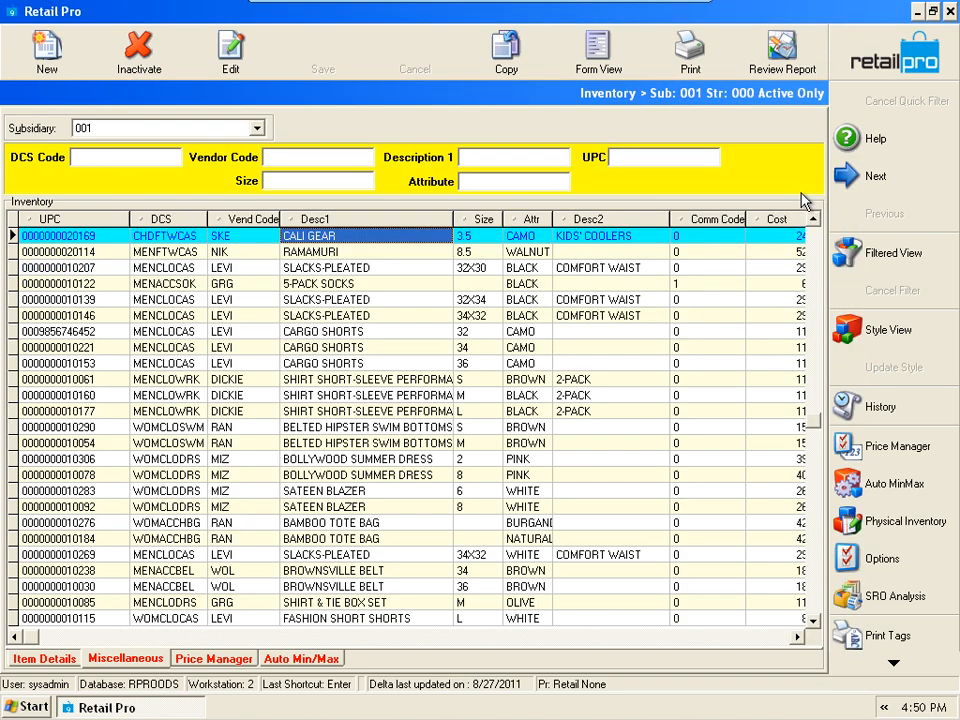
{"action": "left_click", "coordinate": [430, 333]}
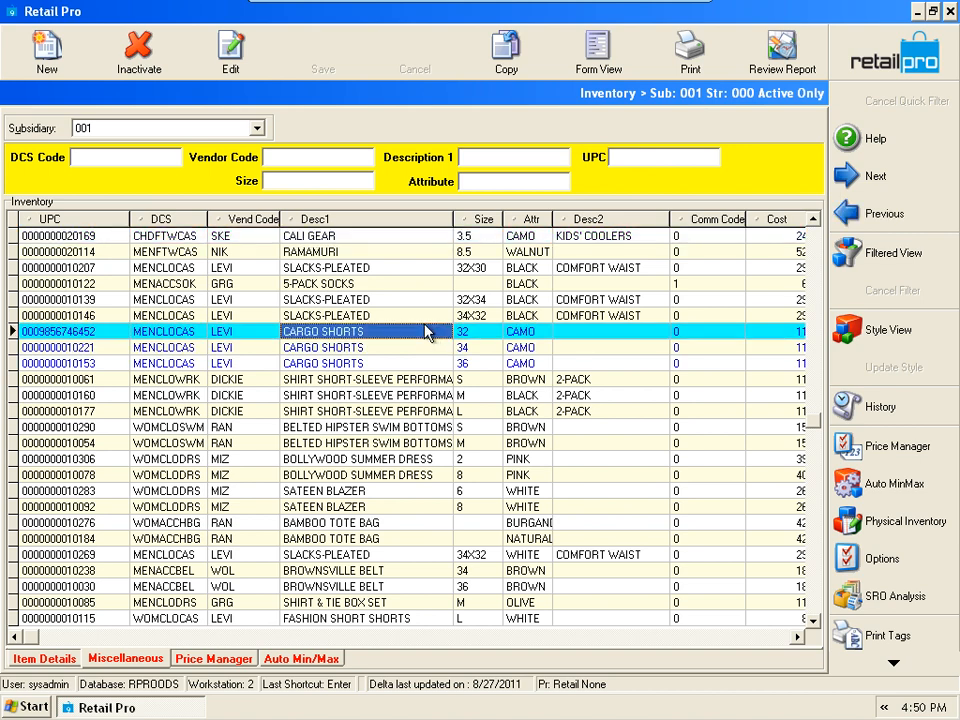